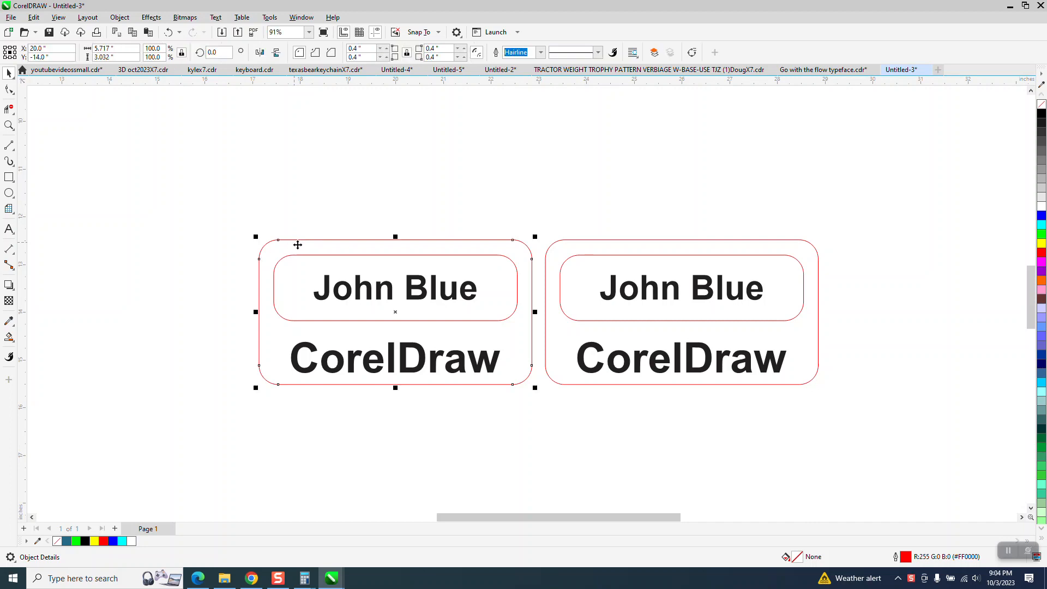
# Try an orange fill on the first badge's outer rounded rectangle and undo it.
pyautogui.click(1042, 281)
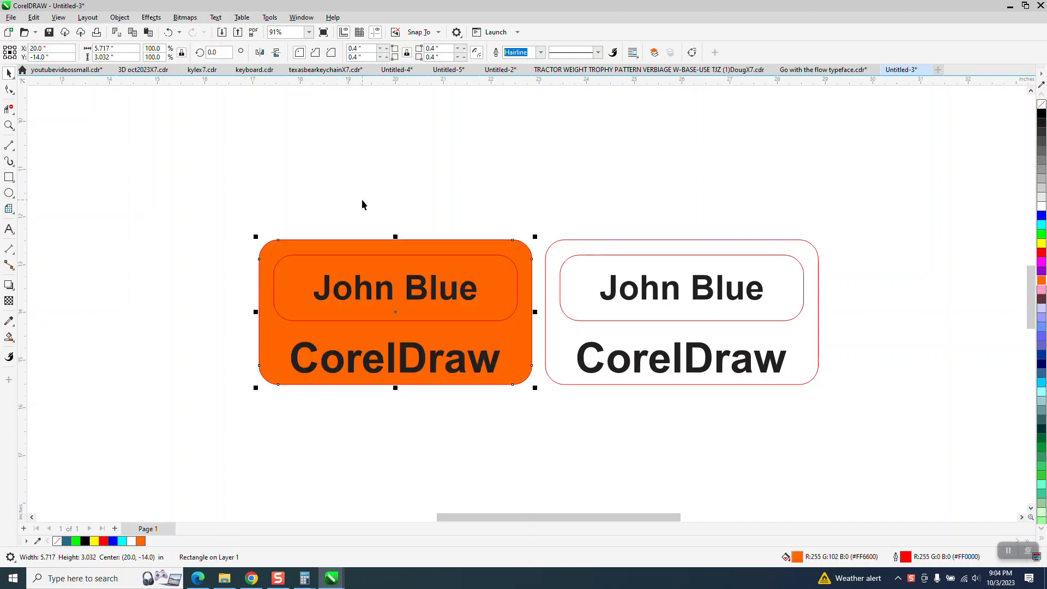
pyautogui.click(168, 34)
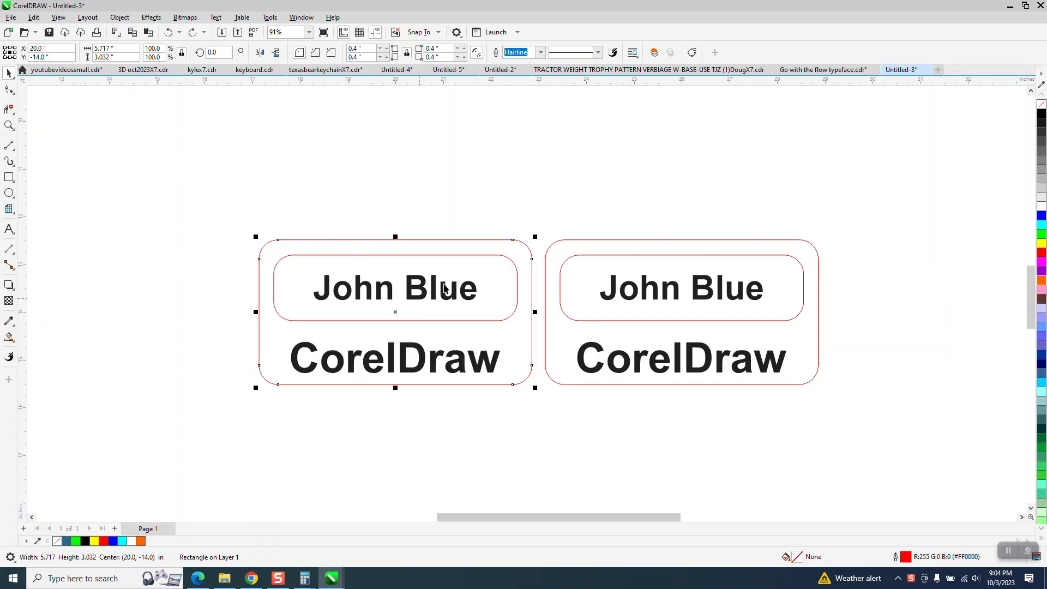
# Remove the fill from the first badge's name text and give it a black outline.
pyautogui.moveTo(291, 205); pyautogui.dragTo(489, 309)
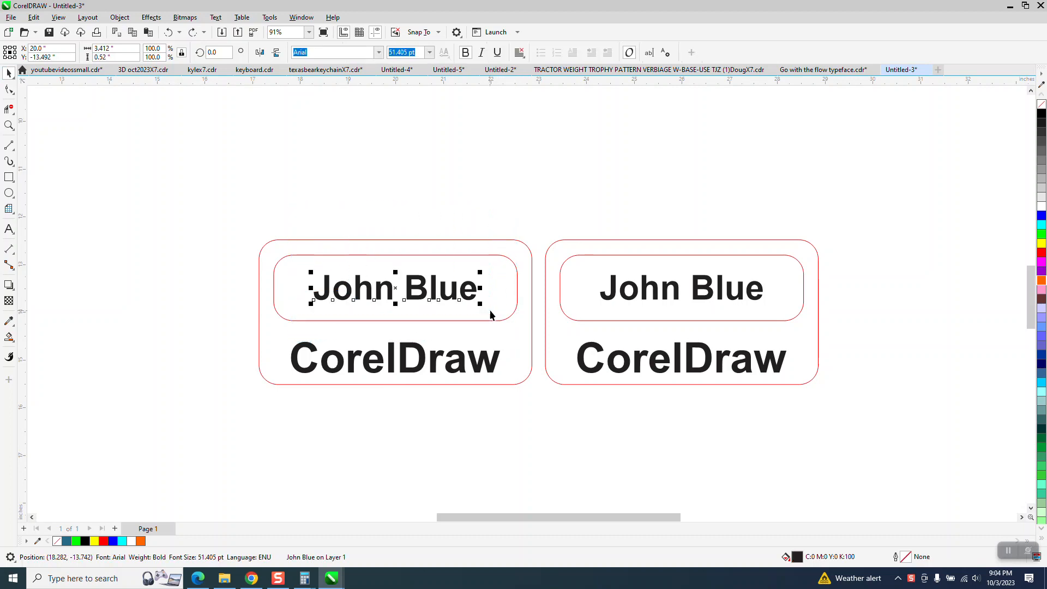
pyautogui.click(1041, 111)
pyautogui.rightClick(1042, 114)
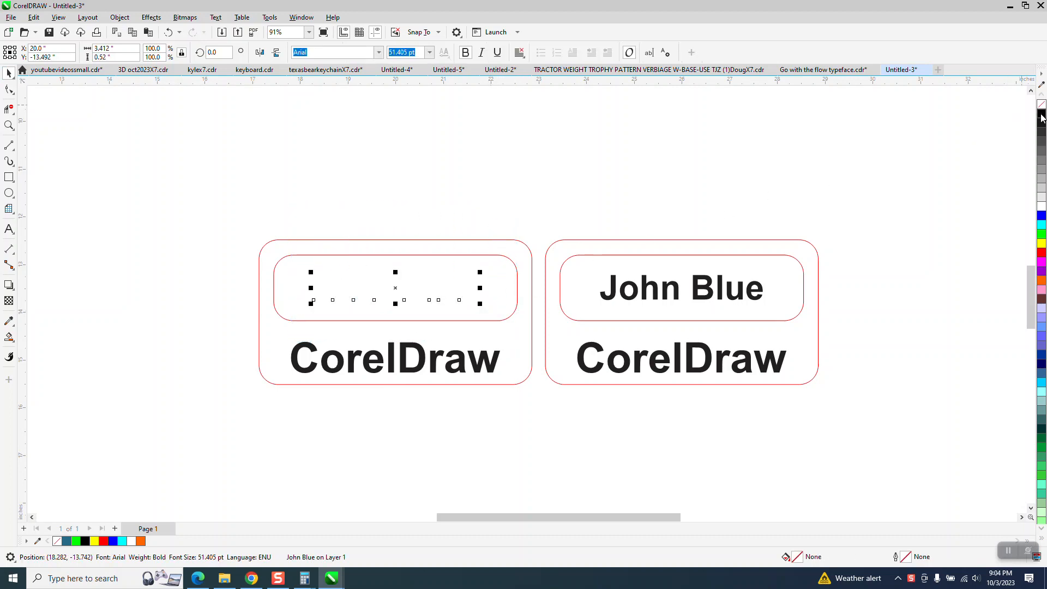
# Use Smart Fill to fill the area around the first badge's name and its enclosed letter openings with black.
pyautogui.click(13, 342)
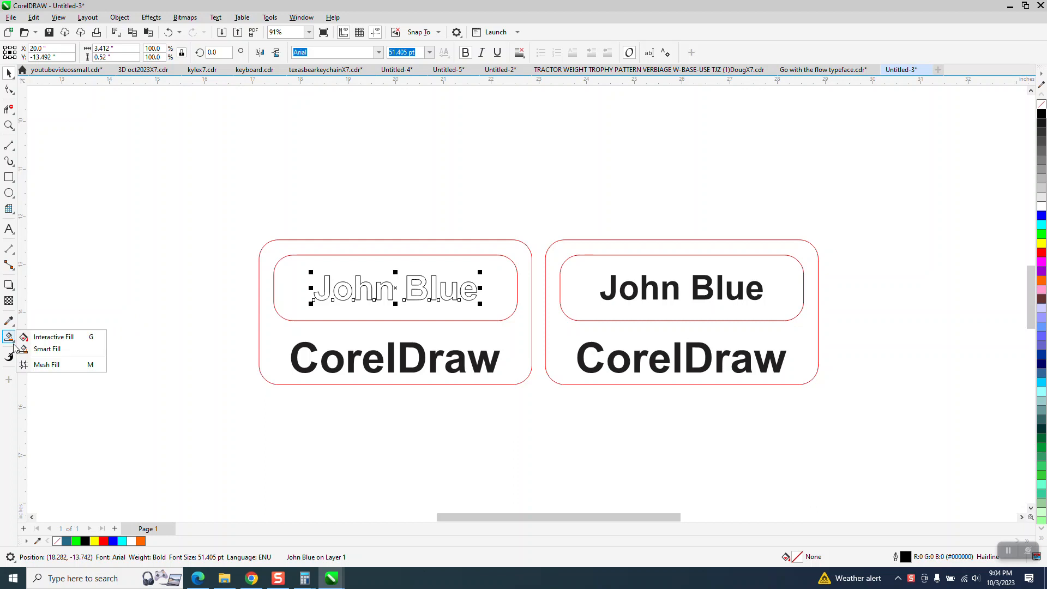
pyautogui.click(46, 349)
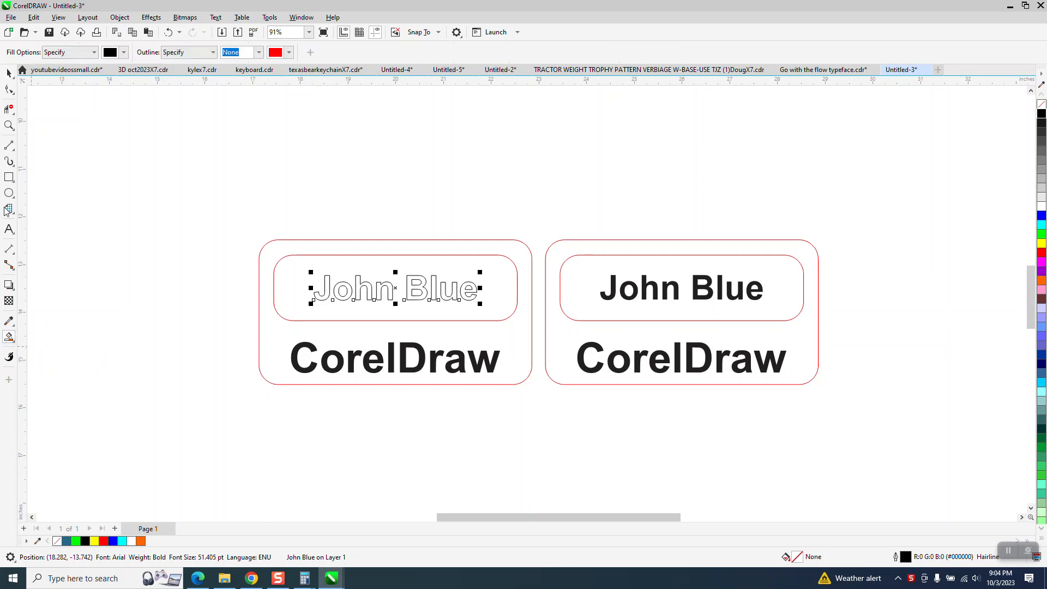
pyautogui.click(9, 125)
pyautogui.moveTo(236, 233); pyautogui.dragTo(559, 393)
pyautogui.click(9, 337)
pyautogui.click(269, 211)
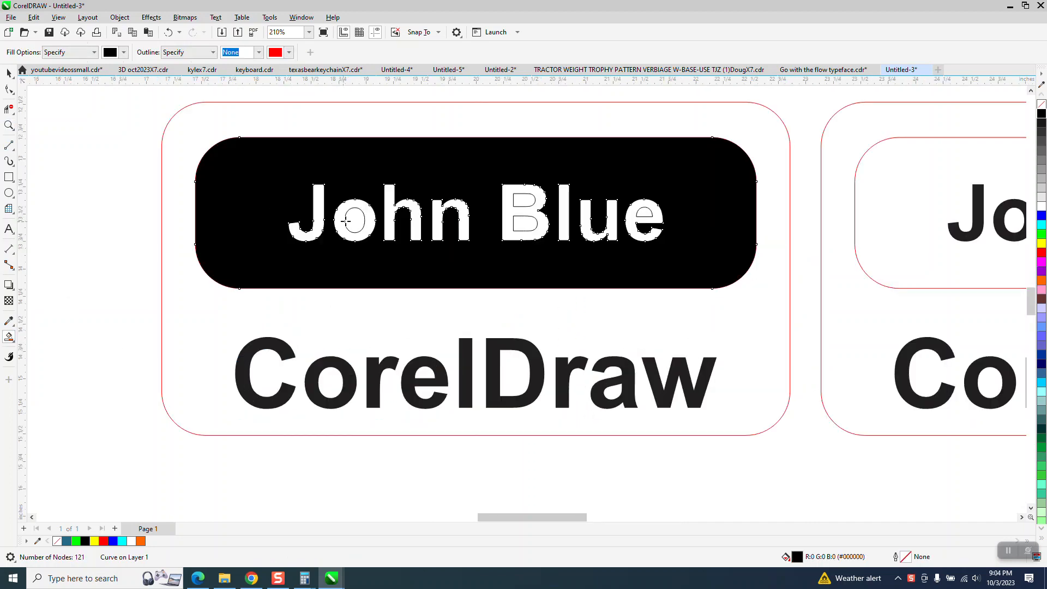
pyautogui.click(525, 224)
pyautogui.click(519, 202)
pyautogui.click(645, 212)
pyautogui.scroll(-2, 361, 244)
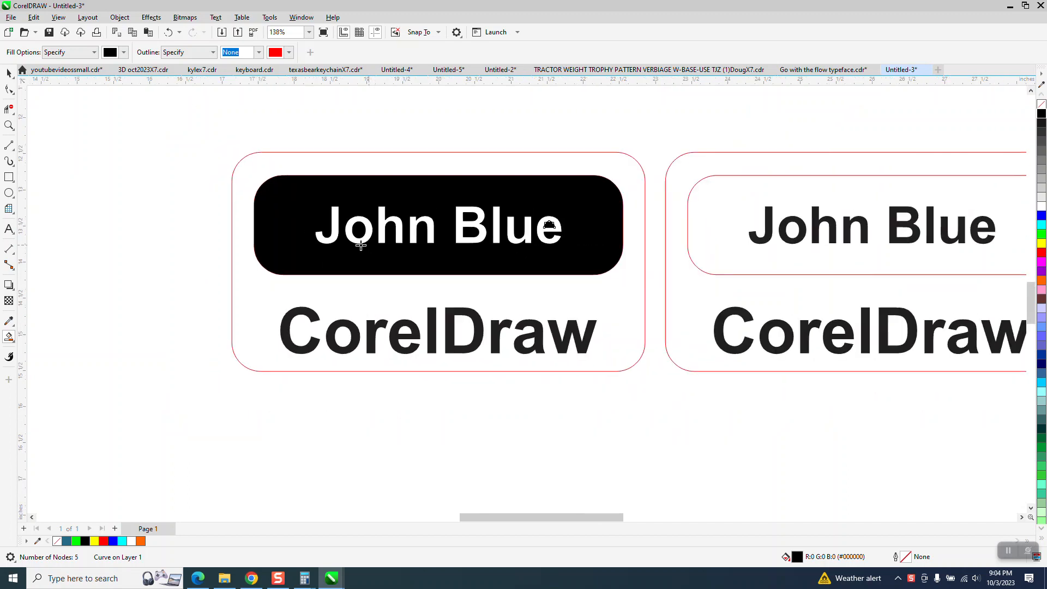
# Remove the outlines from all objects in the first badge's inner name panel.
pyautogui.click(8, 73)
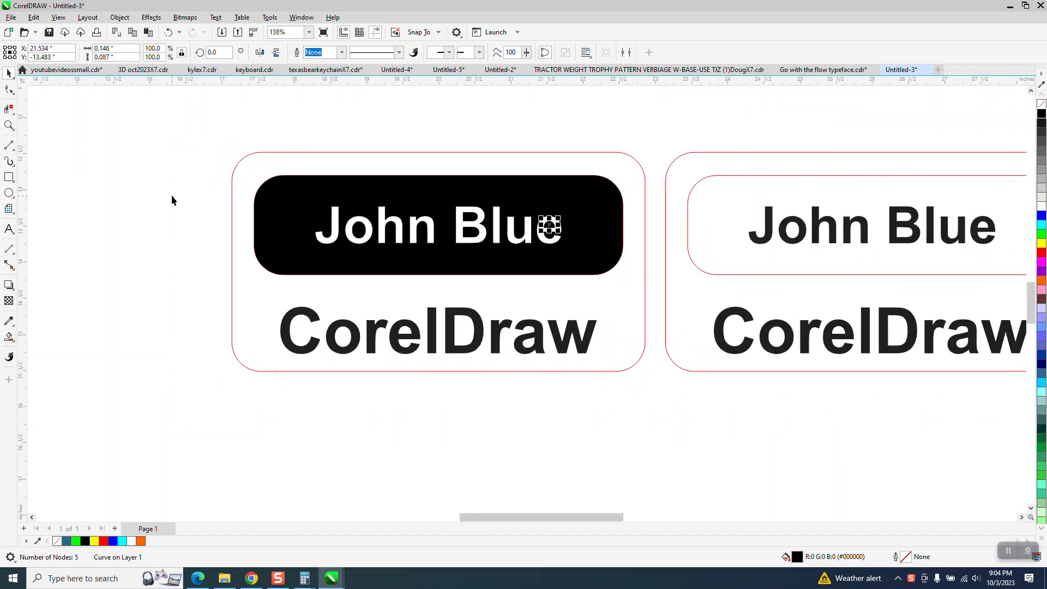
pyautogui.moveTo(172, 175); pyautogui.dragTo(643, 298)
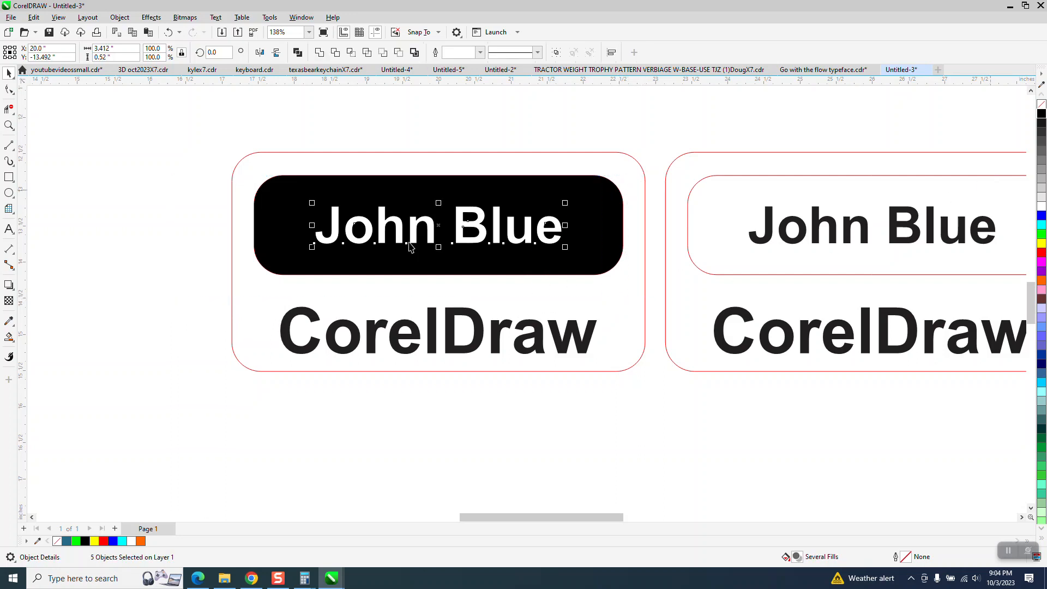
pyautogui.moveTo(154, 171); pyautogui.dragTo(636, 297)
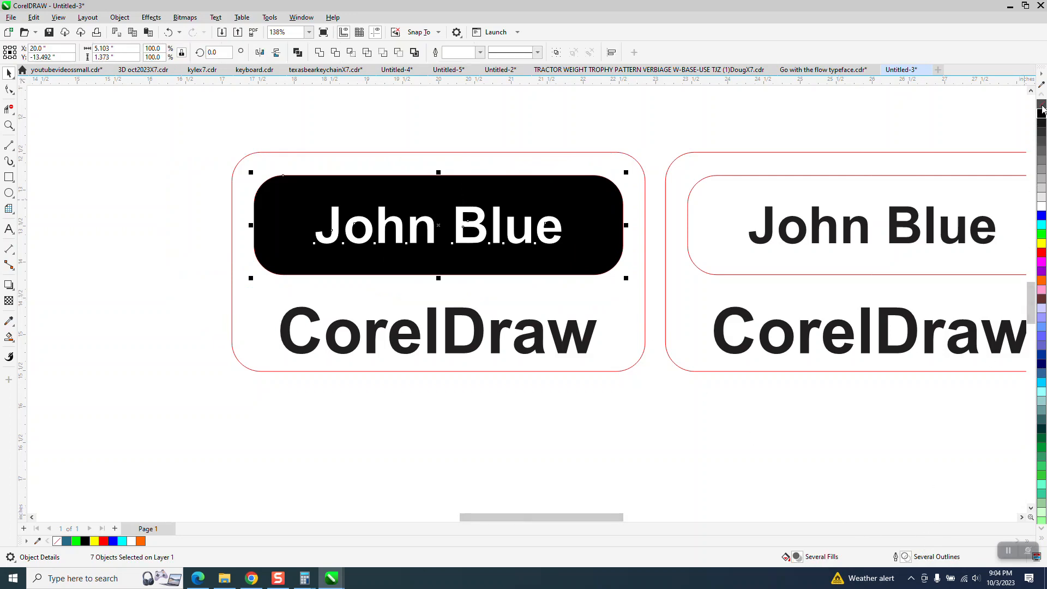
pyautogui.rightClick(1042, 105)
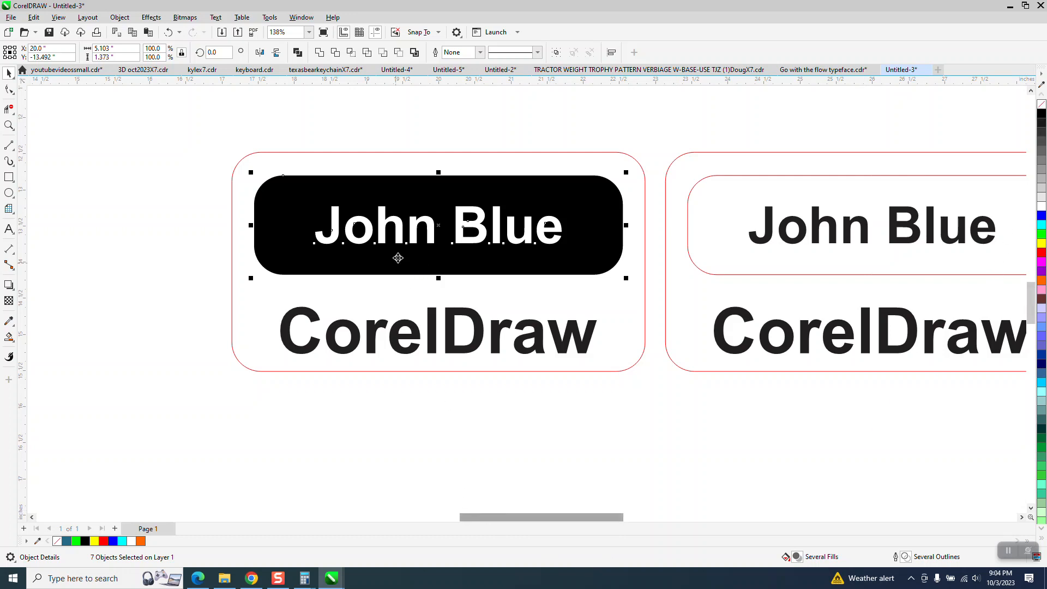
# Move the black smart-filled panel 6 inches left and give it a black outline with no fill.
pyautogui.hotkey('ctrl', 'l')
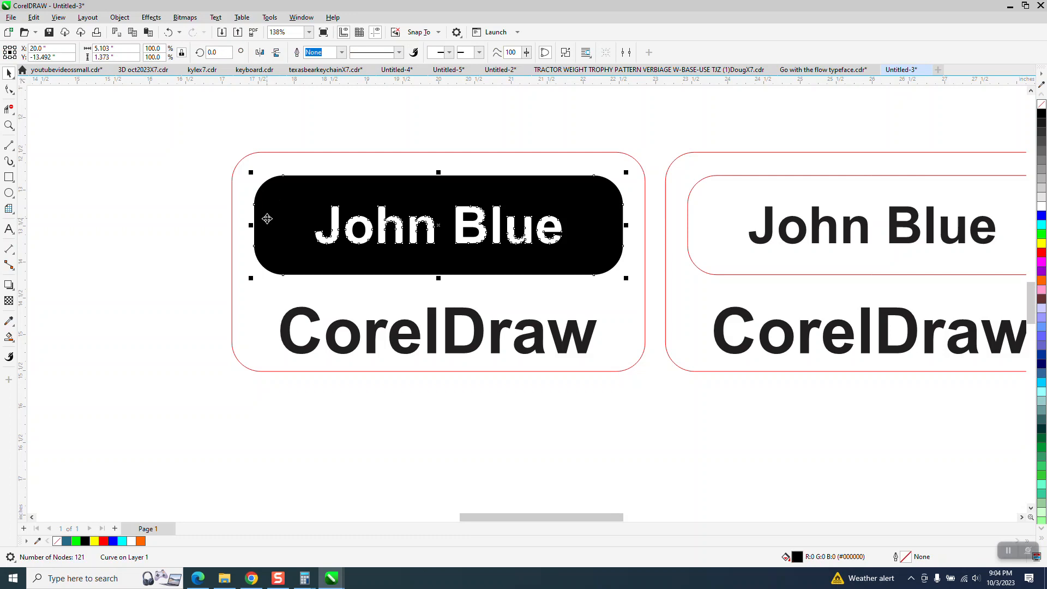
pyautogui.press('Left')
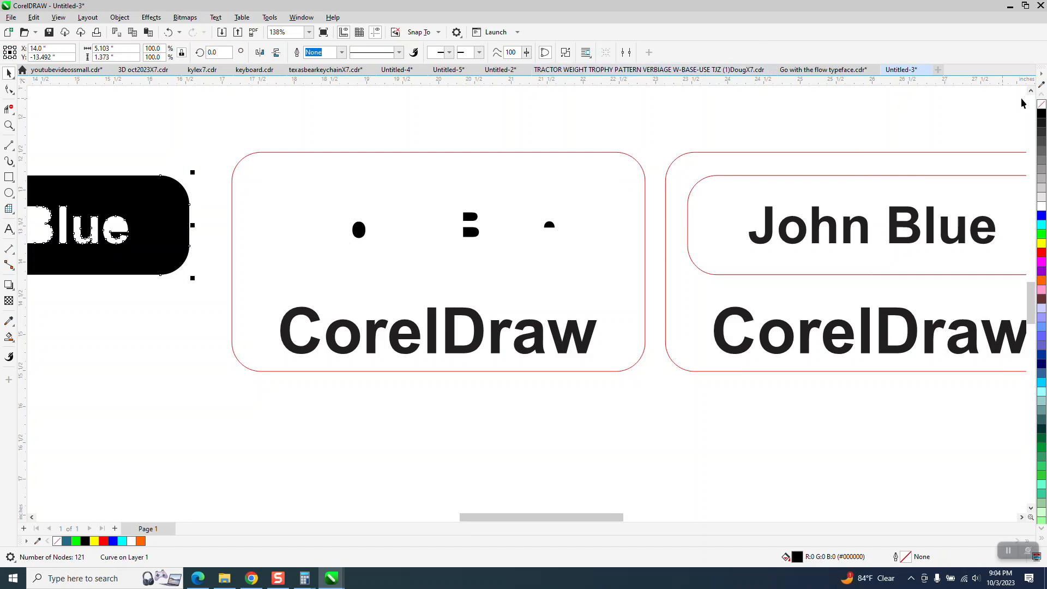
pyautogui.click(1042, 104)
pyautogui.rightClick(1041, 113)
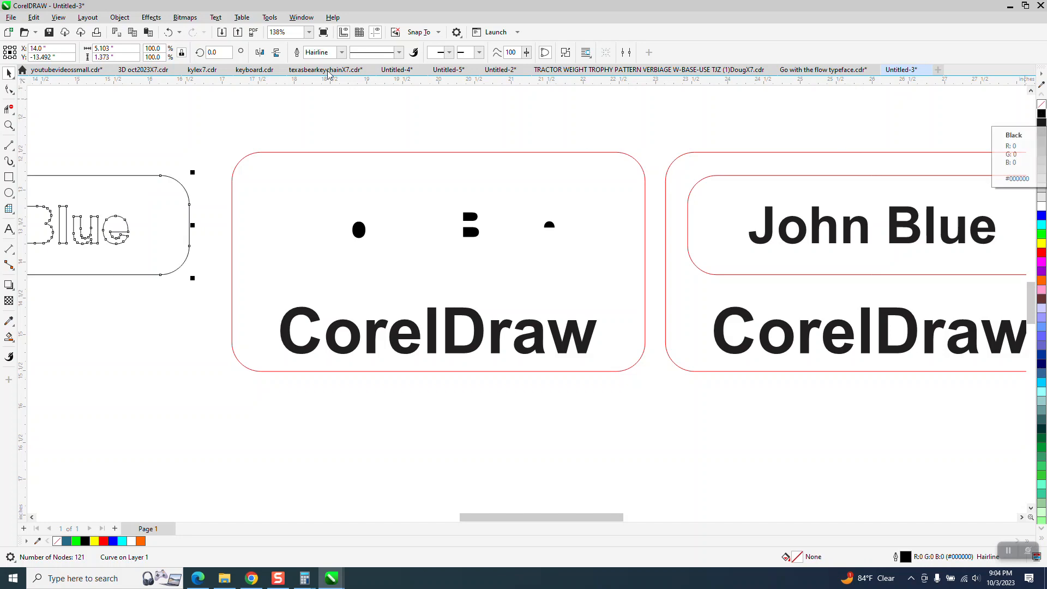
# Undo the outline, fill and position changes made to the smart-filled panel.
pyautogui.click(168, 32)
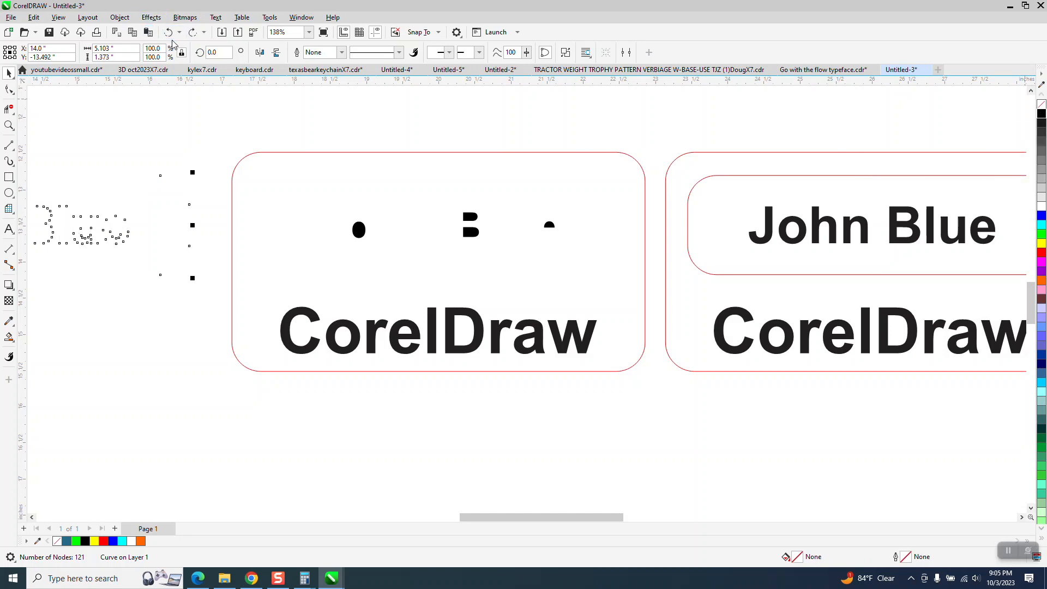
pyautogui.hotkey('ctrl', 'z')
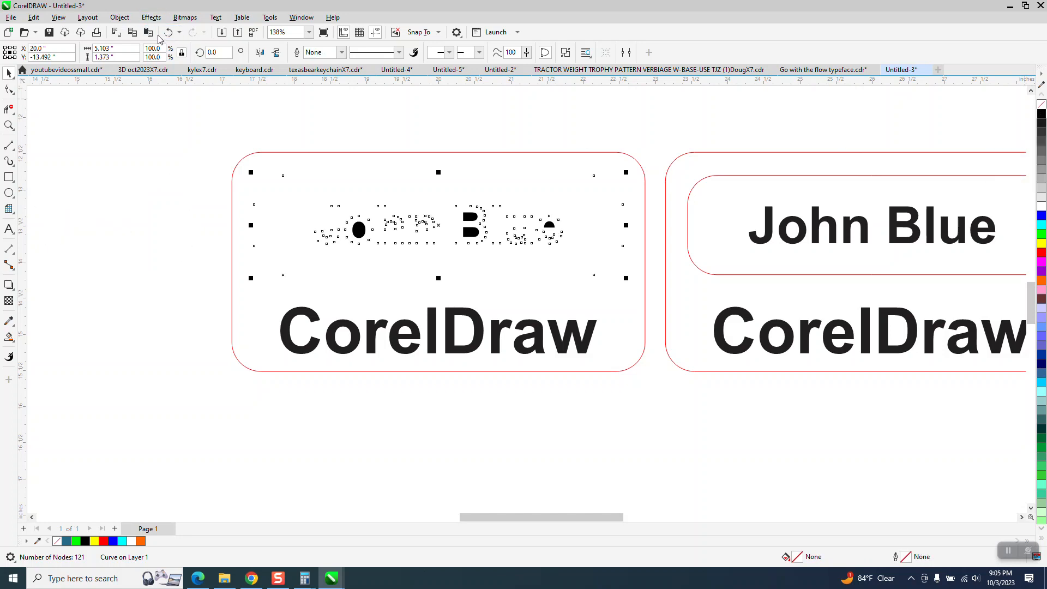
pyautogui.click(169, 33)
pyautogui.click(171, 34)
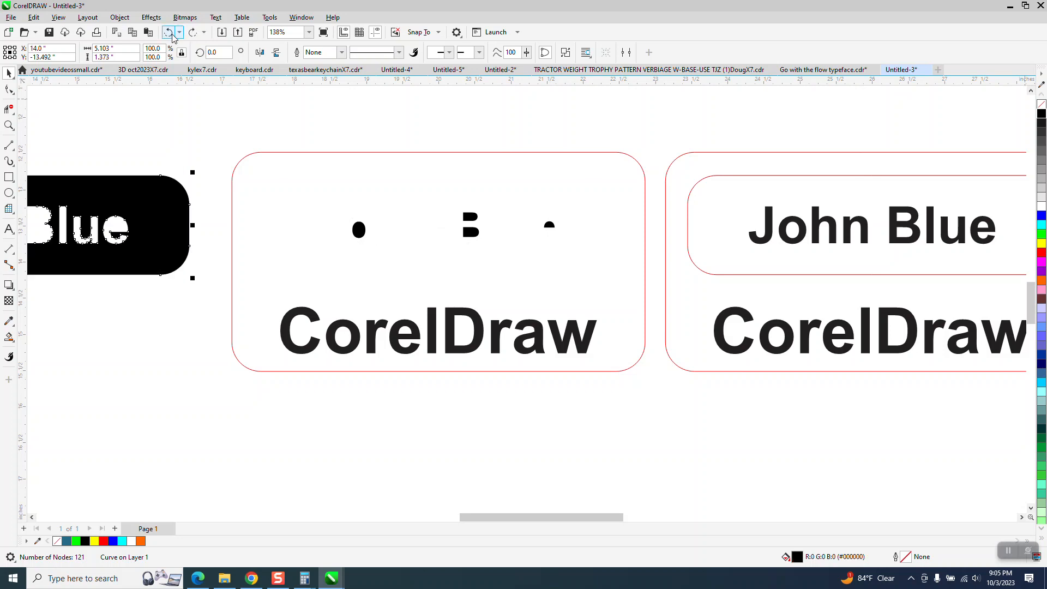
pyautogui.click(170, 33)
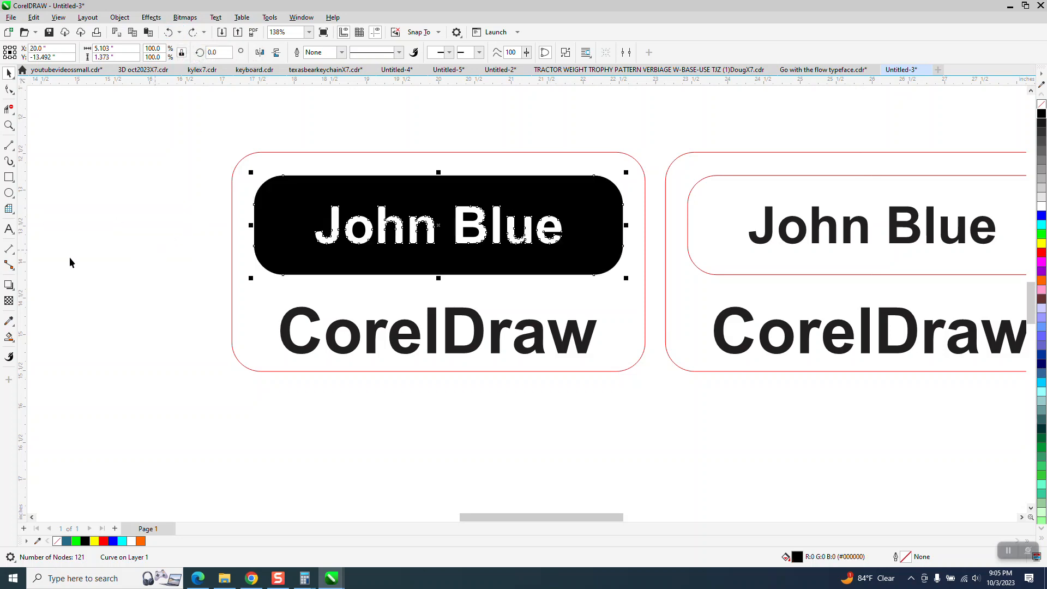
# Draw a yellow-filled rectangle about 6.8 by 3.5 inches over the first badge and send it behind the badge.
pyautogui.click(9, 177)
pyautogui.moveTo(169, 145); pyautogui.dragTo(663, 397)
pyautogui.click(1041, 244)
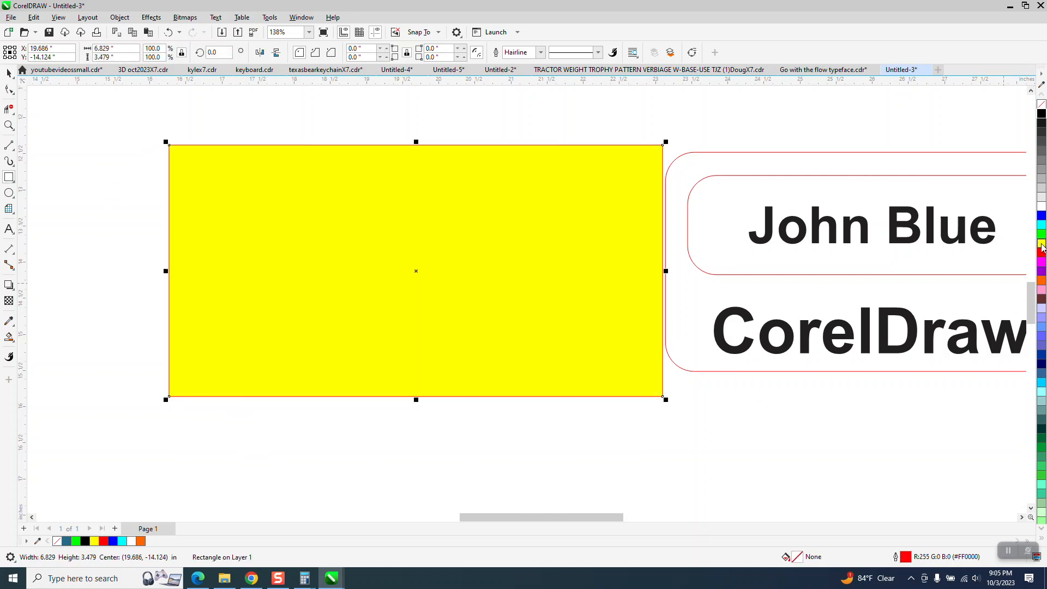
pyautogui.click(120, 18)
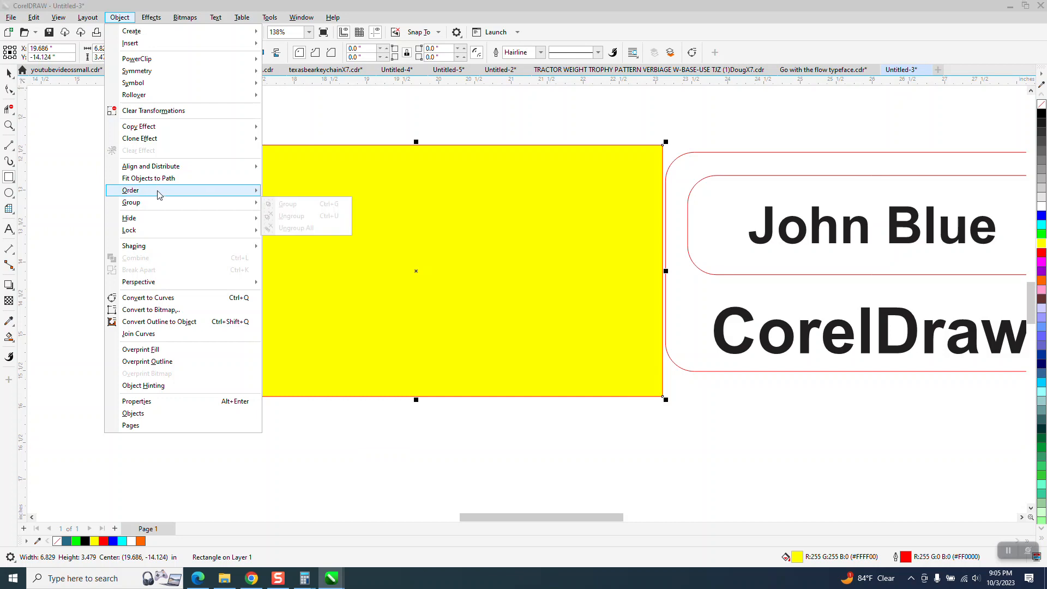
pyautogui.moveTo(160, 192)
pyautogui.click(276, 205)
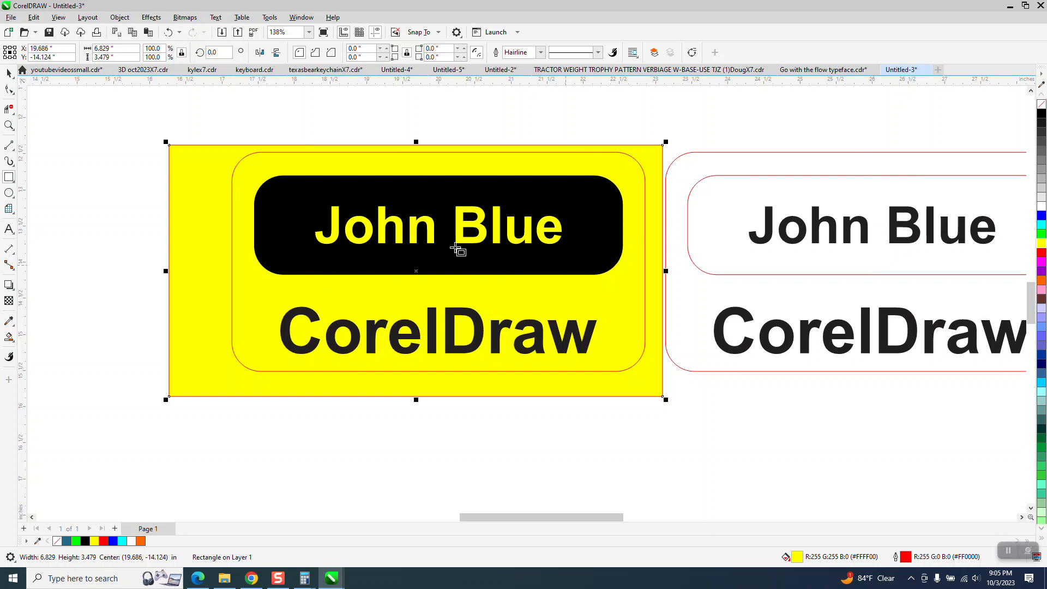
# Move the yellow rectangle and the whole first badge 6 inches to the left.
pyautogui.scroll(-2, 302, 224)
pyautogui.click(9, 72)
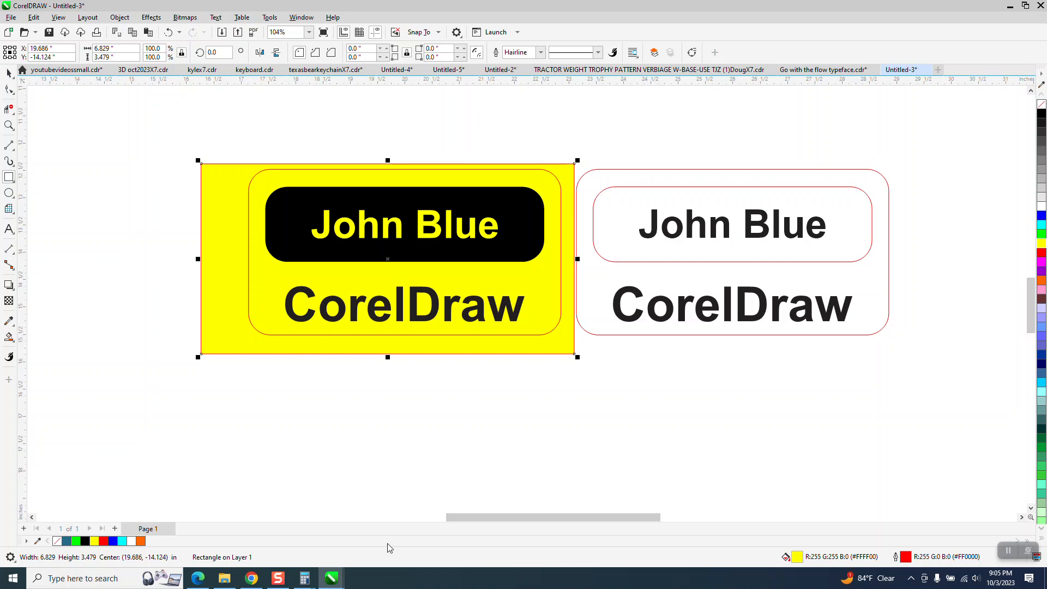
pyautogui.press('Left')
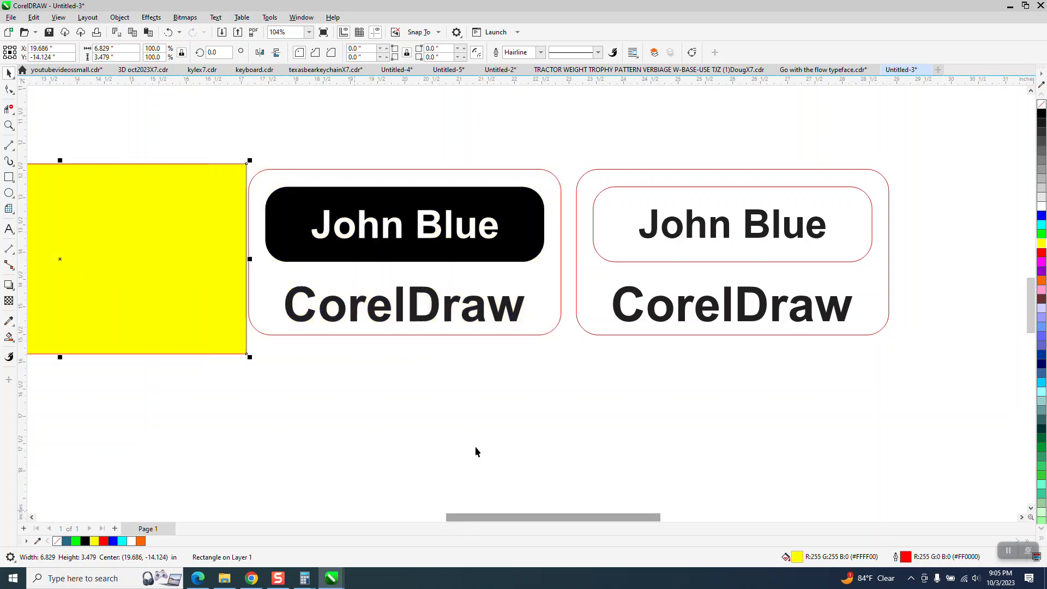
pyautogui.moveTo(223, 112); pyautogui.dragTo(583, 404)
pyautogui.press('Left')
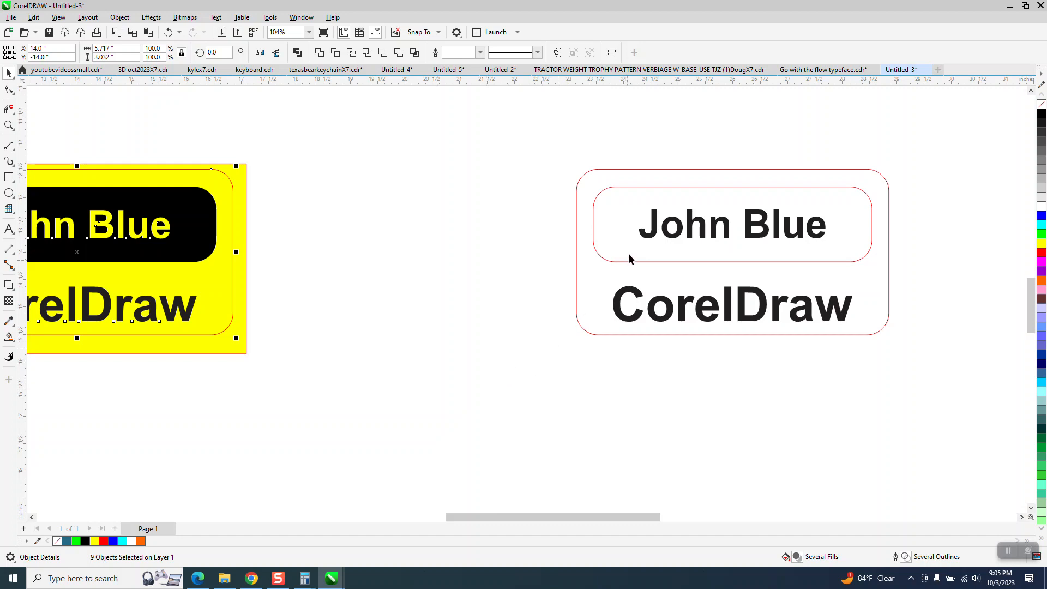
# Move the second badge's name text 6 inches to the right and fill it with green.
pyautogui.click(653, 228)
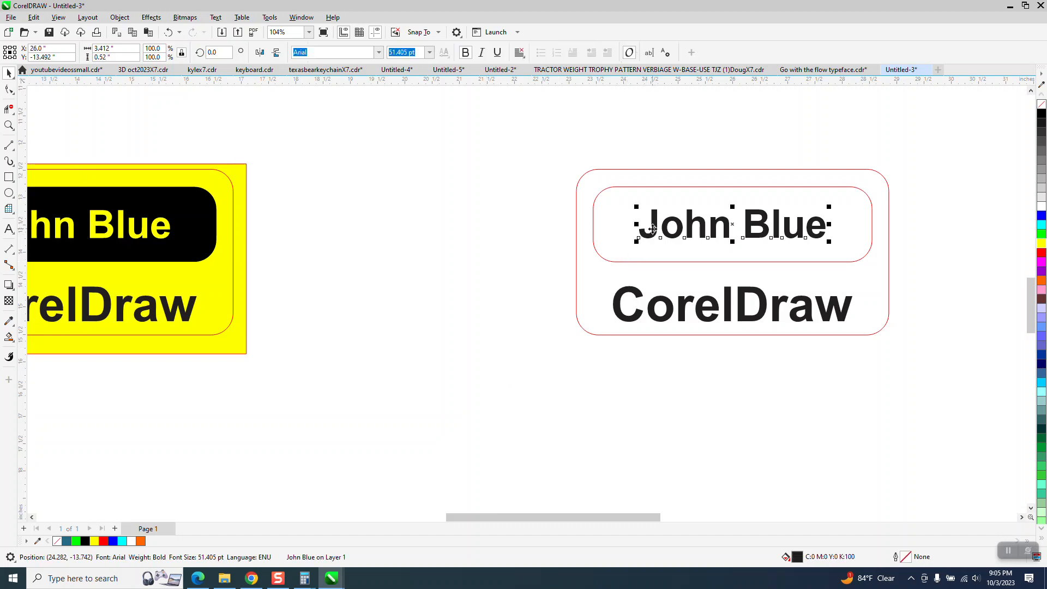
pyautogui.press('Right')
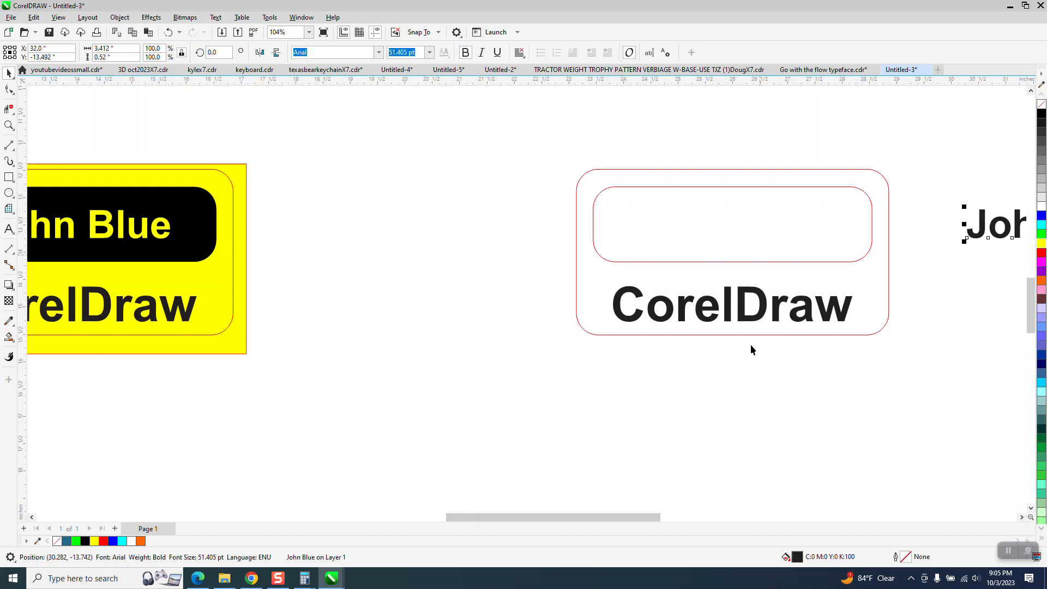
pyautogui.click(1043, 234)
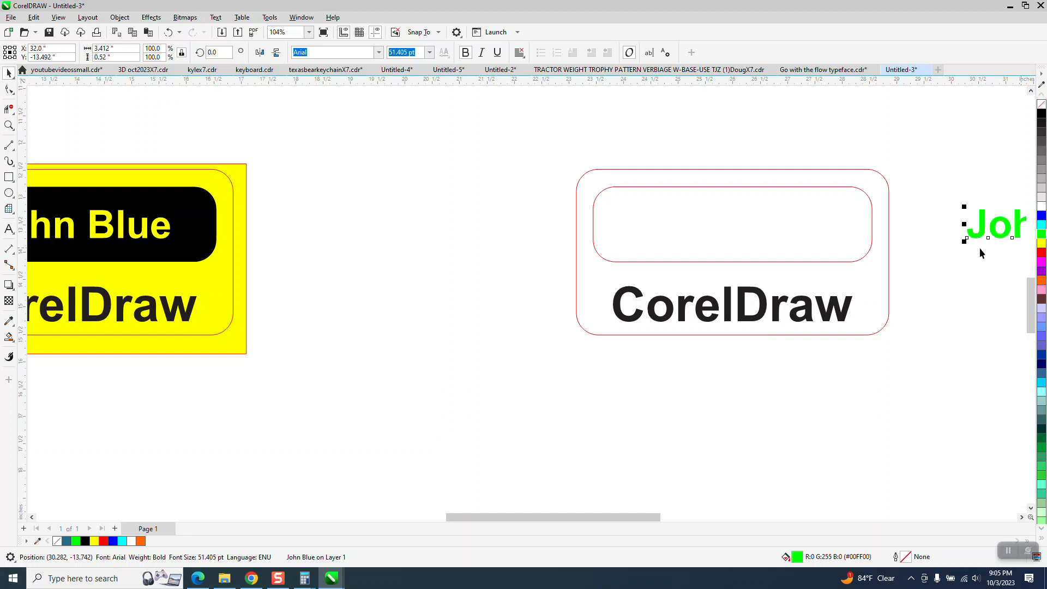
# Fill the second badge's inner rounded rectangle with black and move the green name text back over it.
pyautogui.click(799, 230)
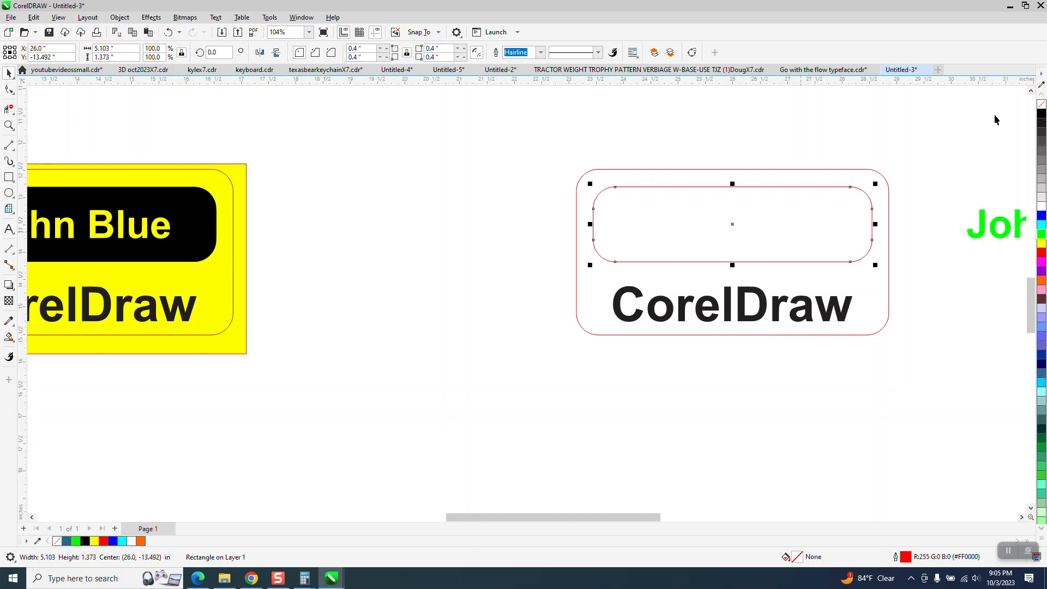
pyautogui.click(1039, 114)
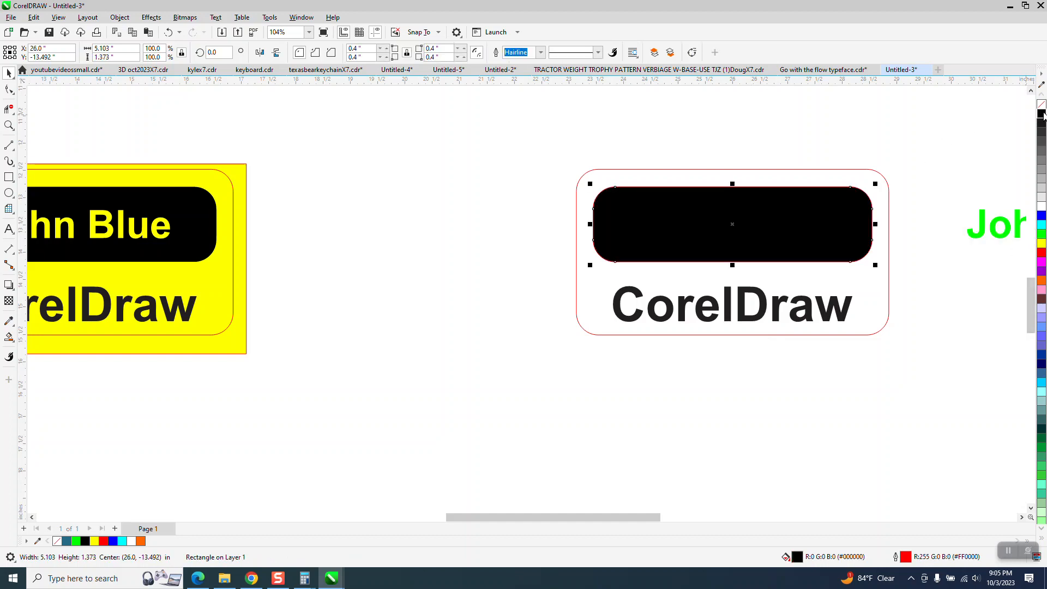
pyautogui.click(994, 236)
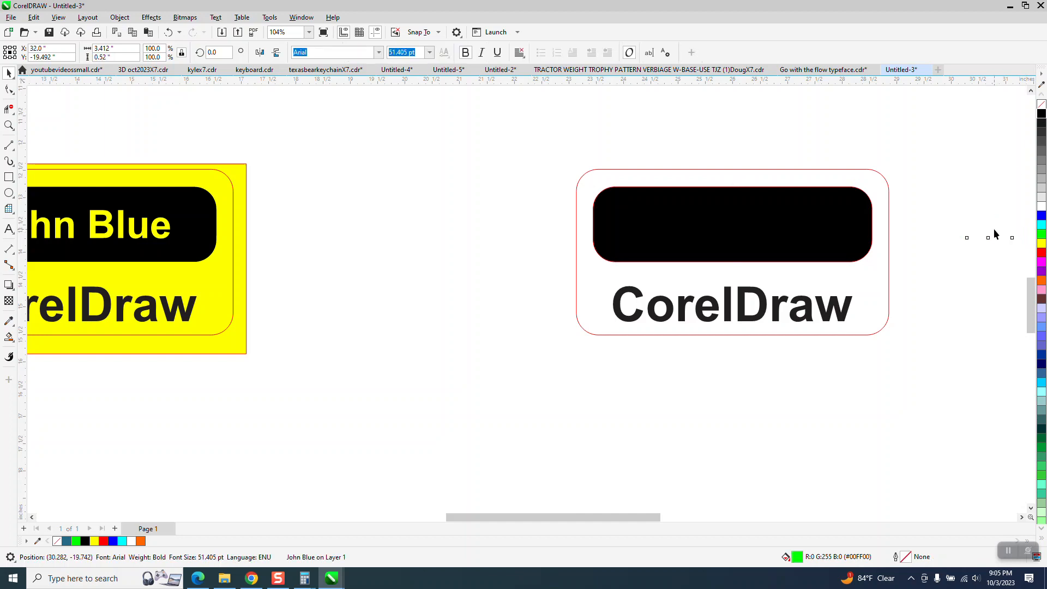
pyautogui.press('Up')
pyautogui.press('Left')
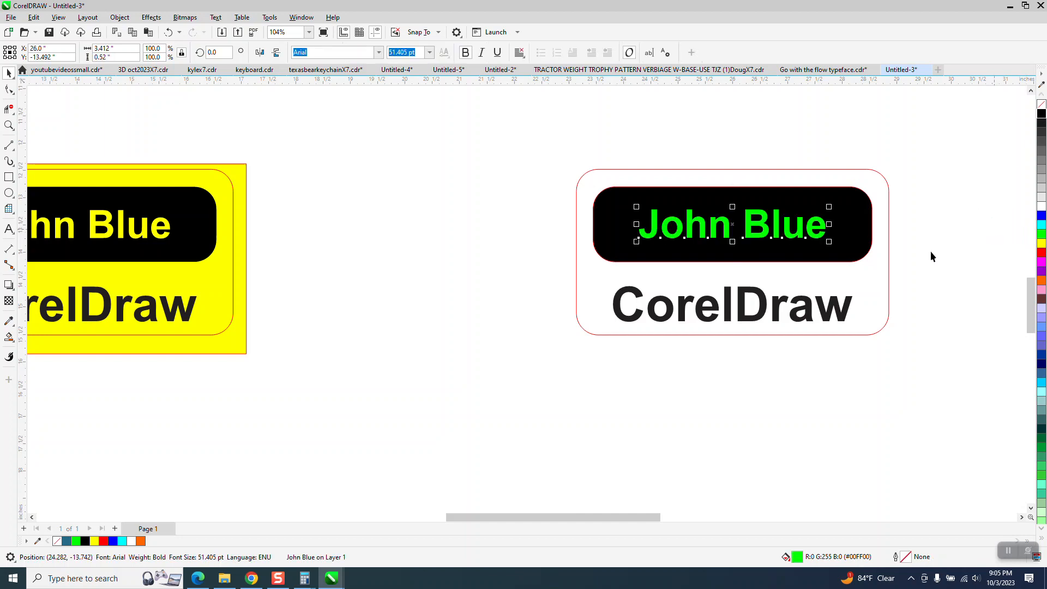
# Cut the name text out of the second badge's black panel with Back Minus Front and place the yellow rectangle behind the badge.
pyautogui.moveTo(586, 153); pyautogui.dragTo(877, 277)
pyautogui.click(399, 52)
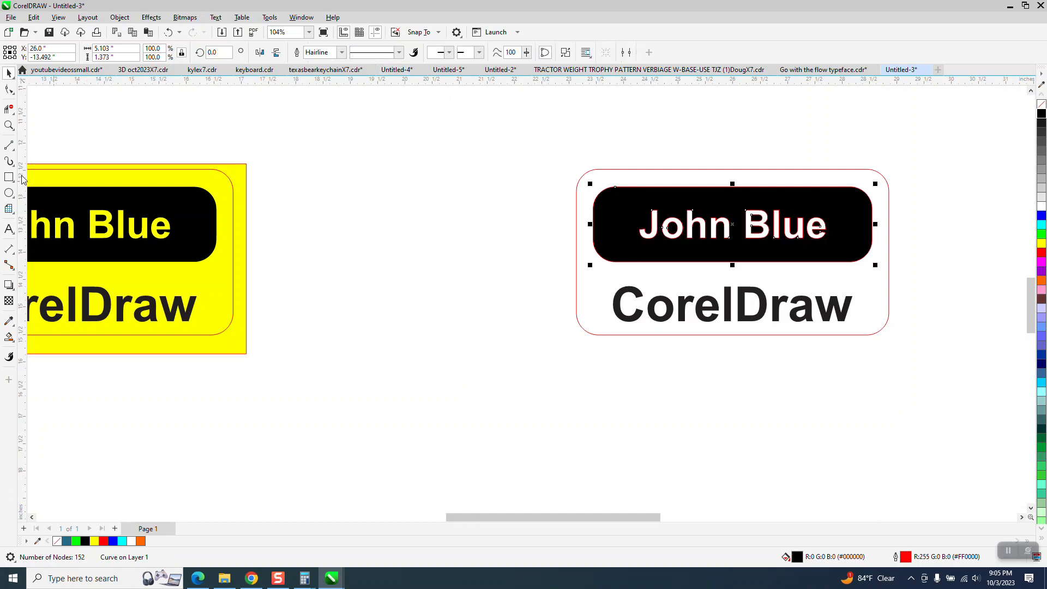
pyautogui.moveTo(240, 189); pyautogui.dragTo(904, 184)
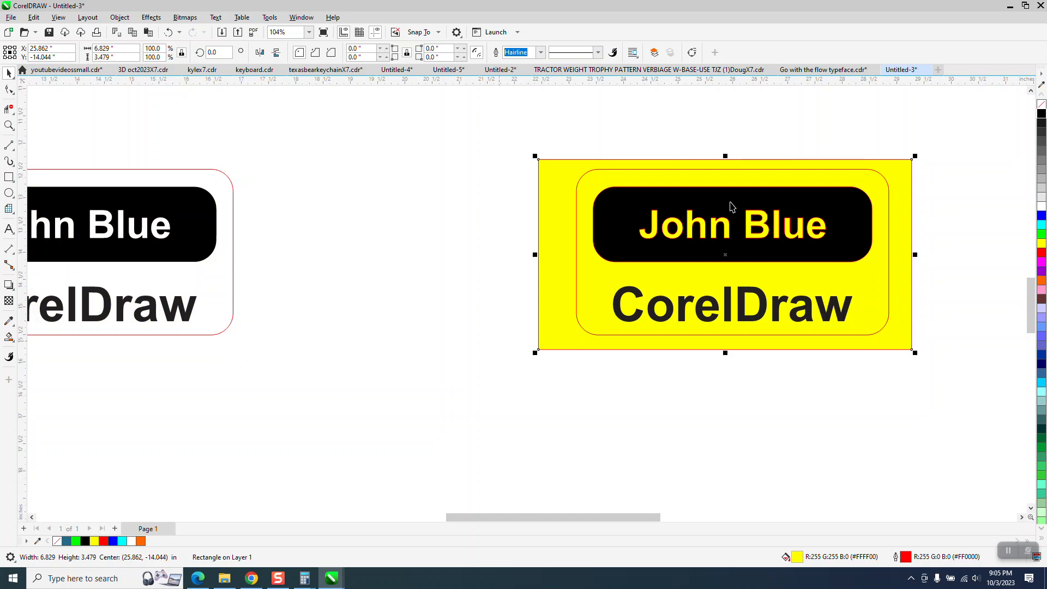
pyautogui.click(513, 191)
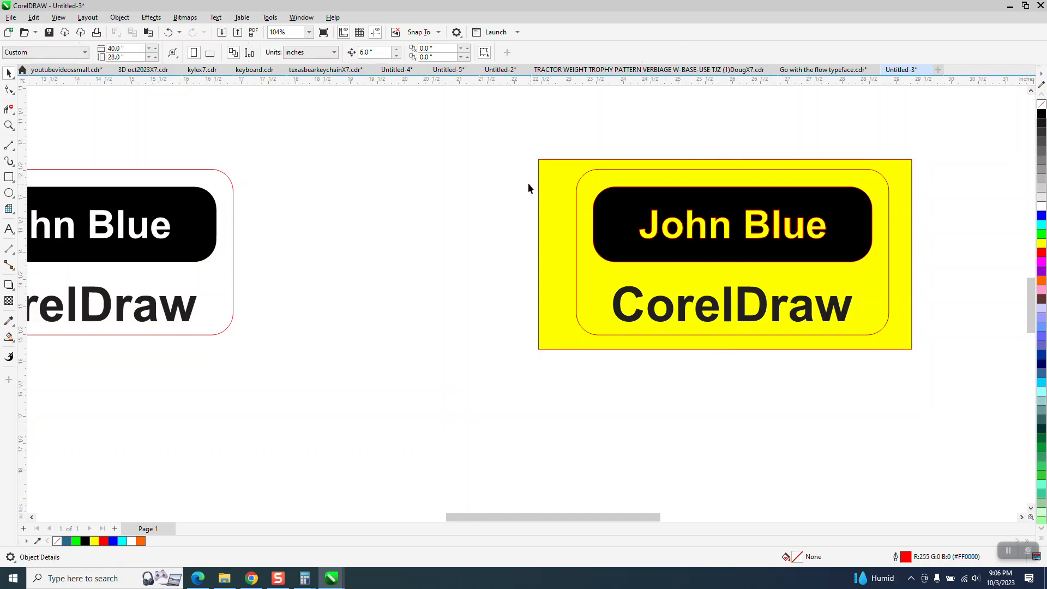
# Remove the red outline from the second badge's black name panel.
pyautogui.moveTo(547, 220); pyautogui.dragTo(899, 276)
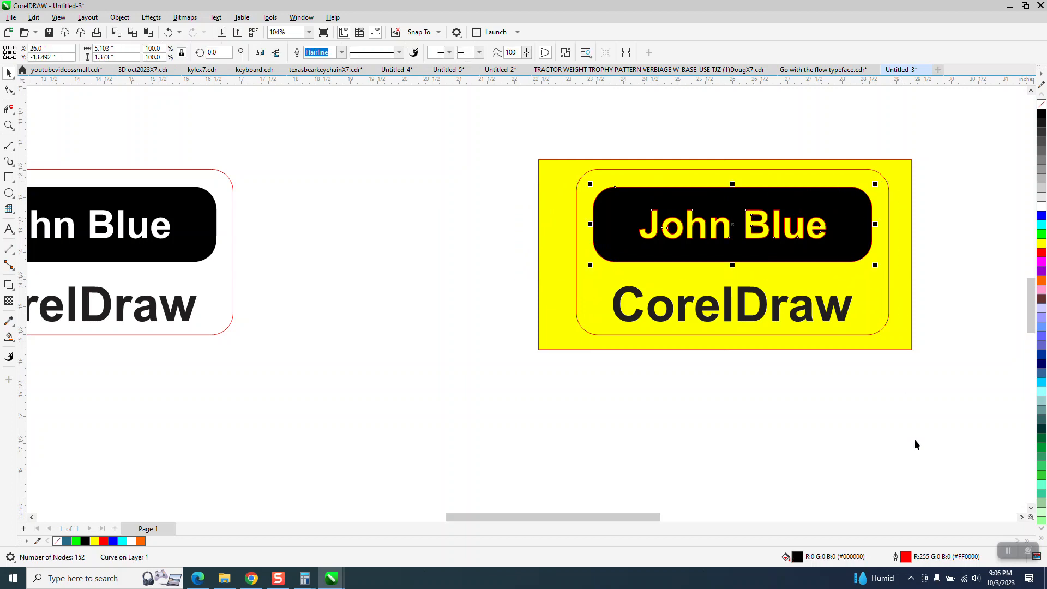
pyautogui.rightClick(1041, 104)
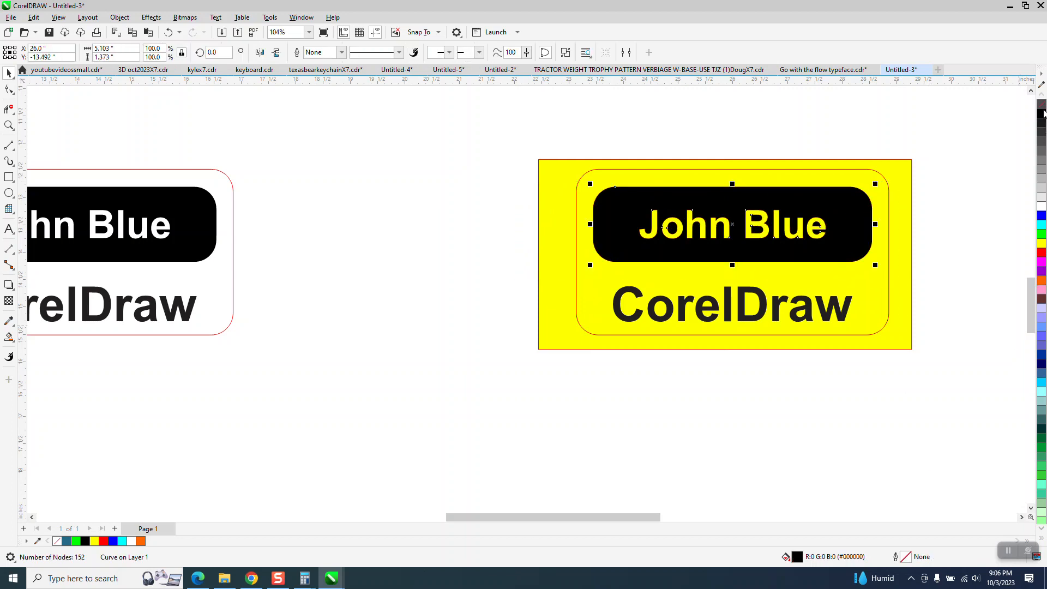
pyautogui.click(767, 441)
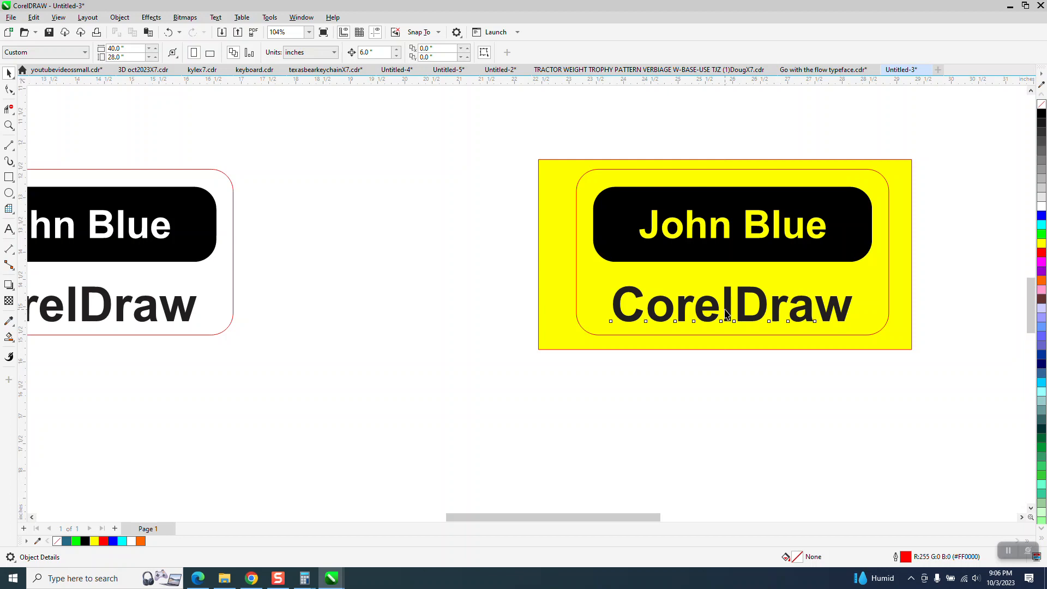
pyautogui.click(726, 315)
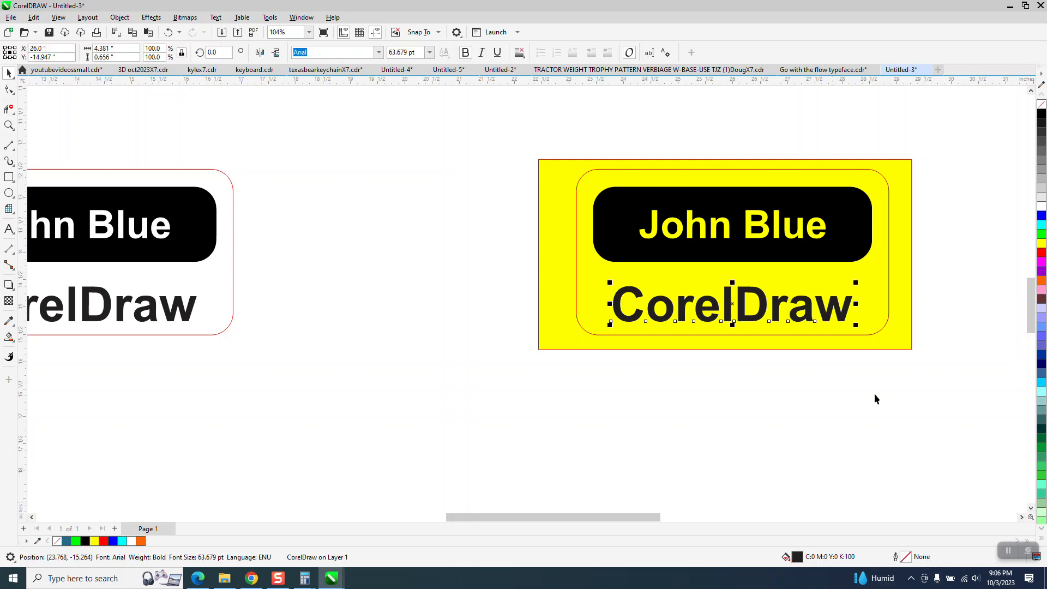
pyautogui.click(845, 257)
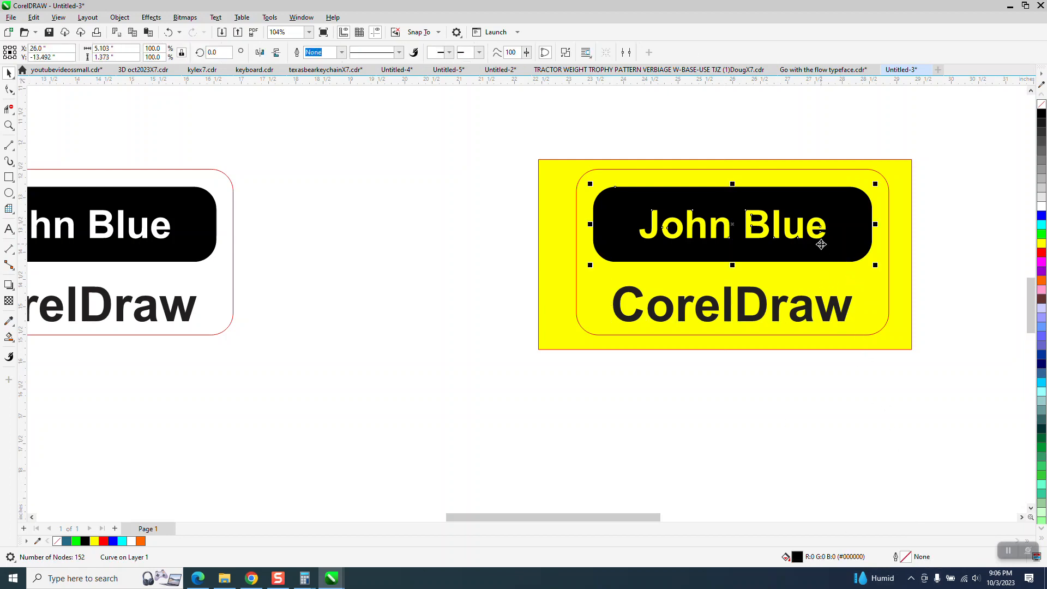
pyautogui.click(437, 320)
# Delete the yellow rectangle behind the second badge and activate the Smart Fill tool.
pyautogui.scroll(-1, 446, 319)
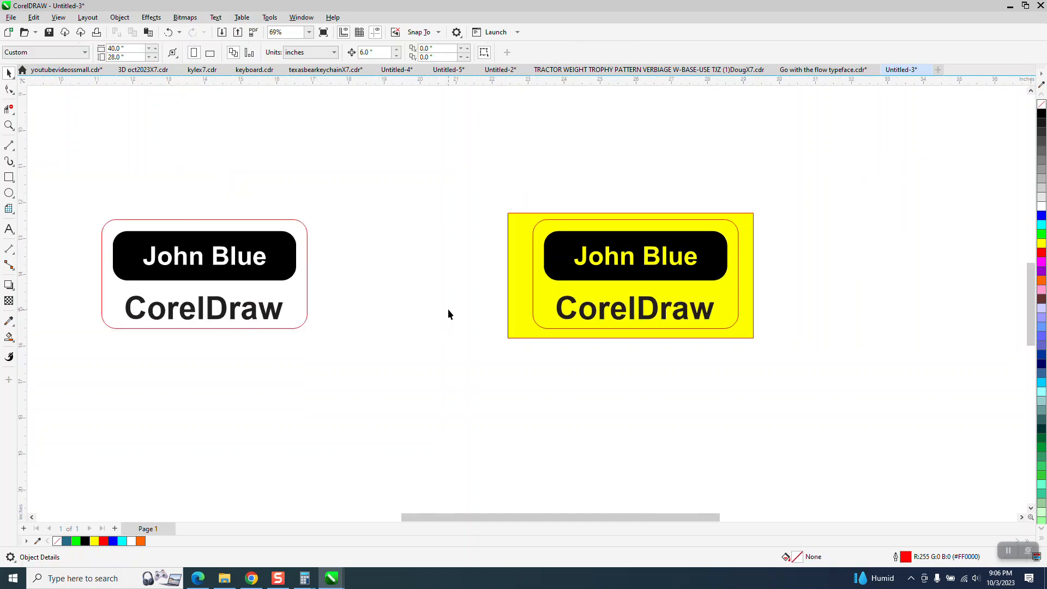
pyautogui.click(517, 306)
pyautogui.press('Delete')
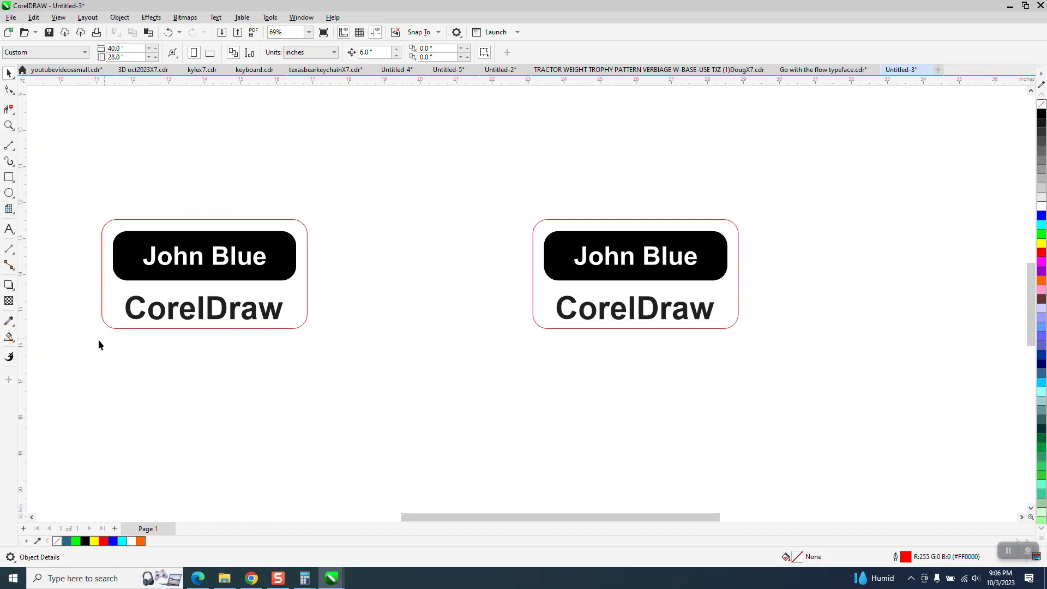
pyautogui.click(15, 345)
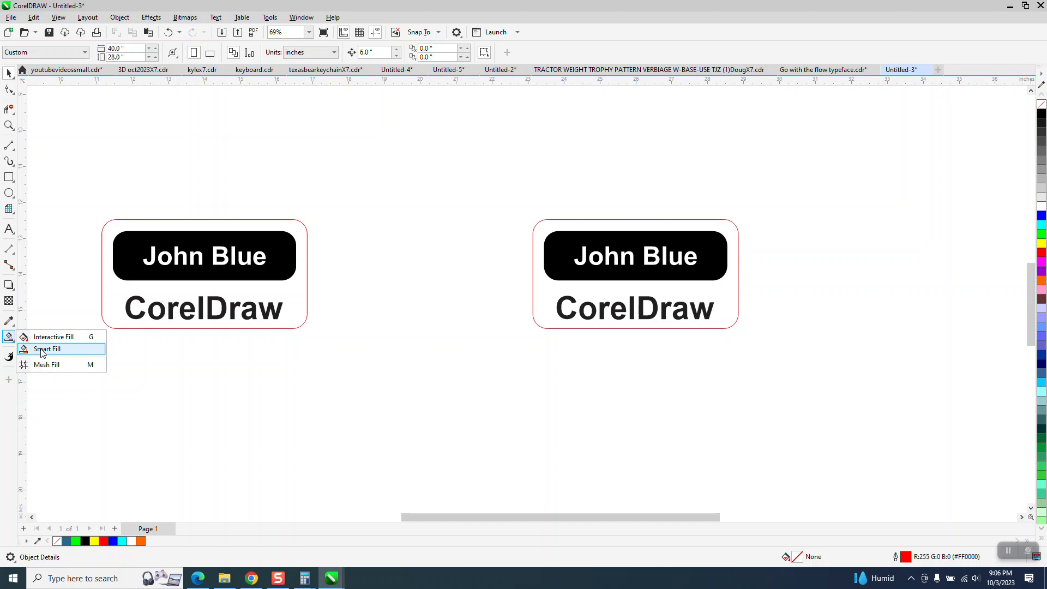
pyautogui.click(42, 350)
pyautogui.click(1042, 528)
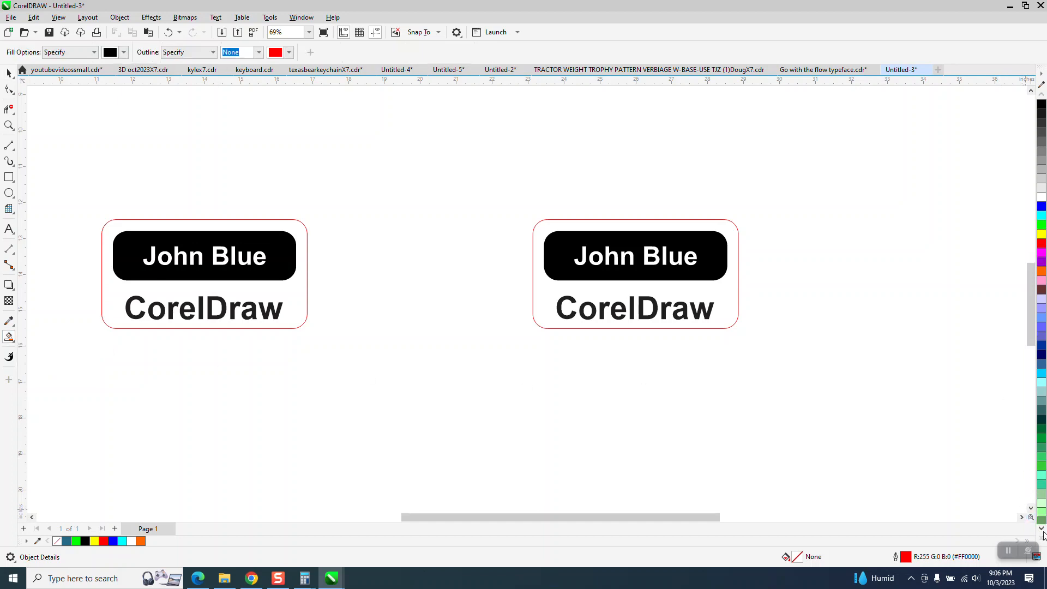
pyautogui.click(1042, 528)
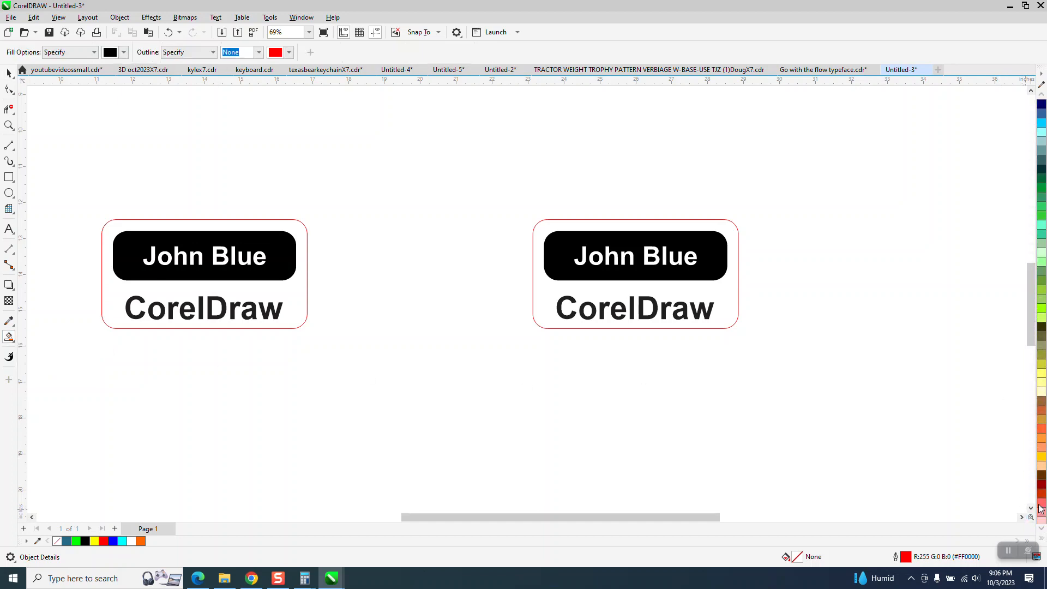
pyautogui.click(1044, 415)
pyautogui.click(589, 355)
pyautogui.click(1042, 412)
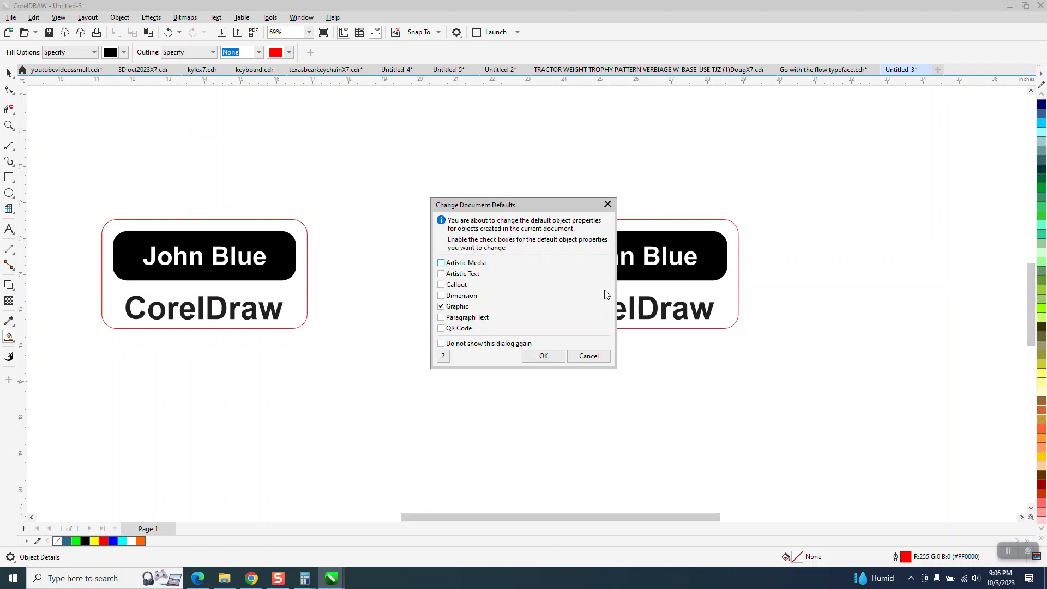
pyautogui.click(588, 355)
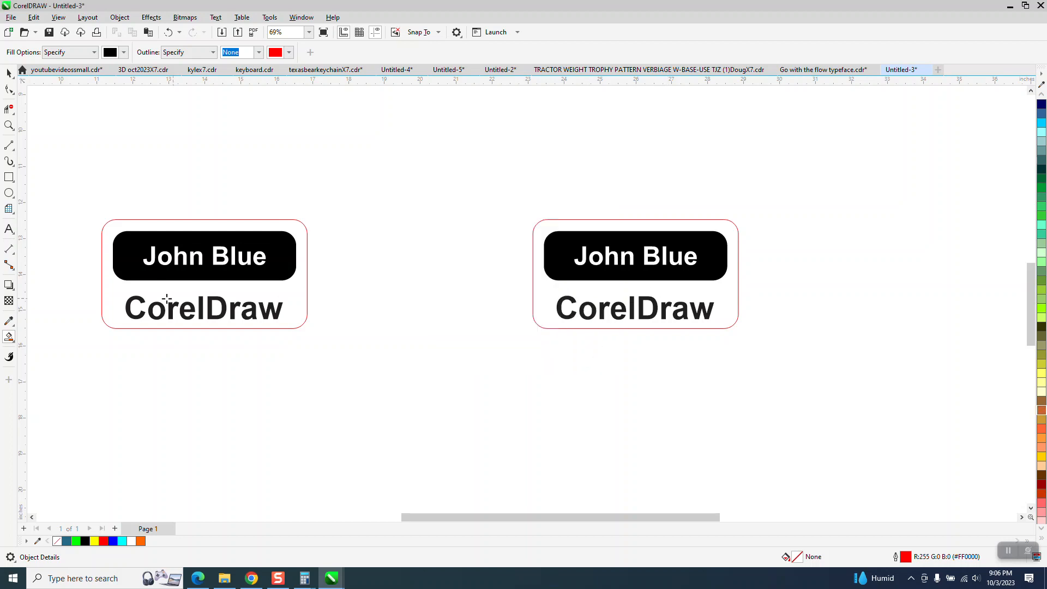
# Set the Smart Fill colour to gold (#CC9933) and fill the second badge's background and the enclosed openings in the CorelDraw letters.
pyautogui.click(123, 53)
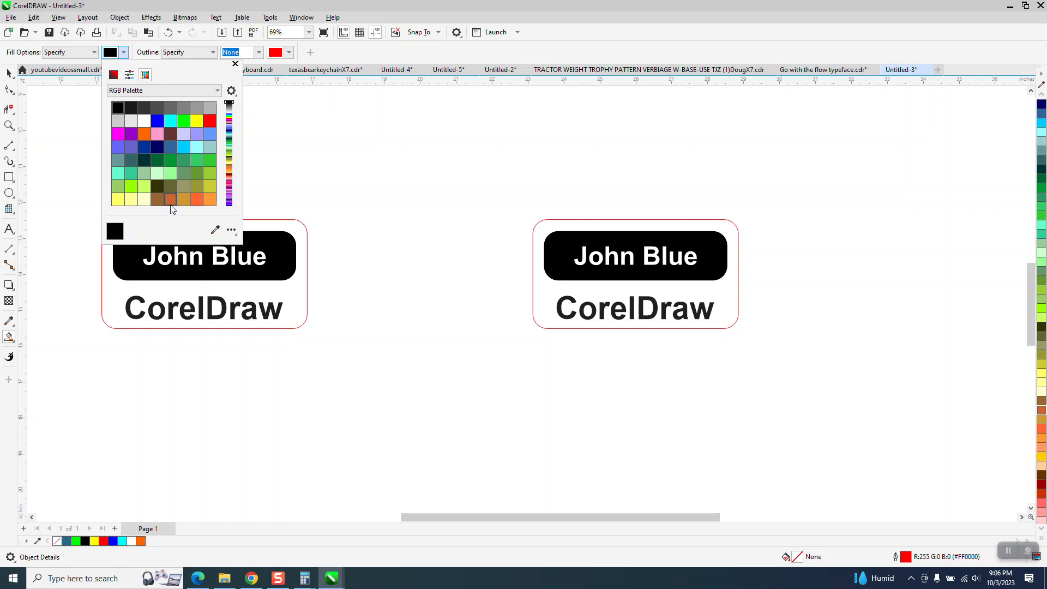
pyautogui.click(183, 199)
pyautogui.click(603, 290)
pyautogui.click(598, 310)
pyautogui.click(592, 311)
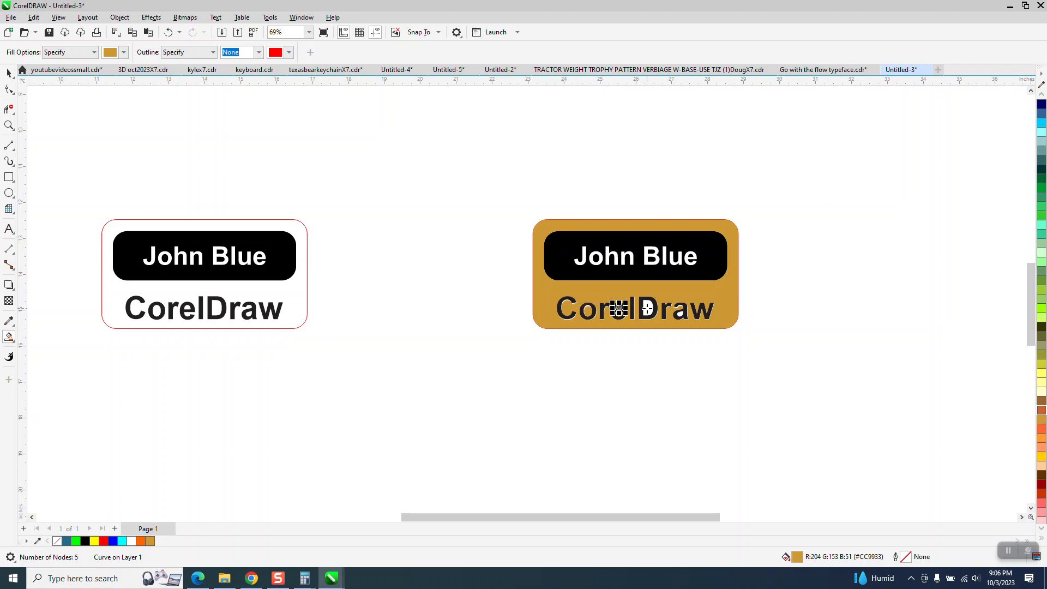
pyautogui.click(653, 309)
pyautogui.click(680, 315)
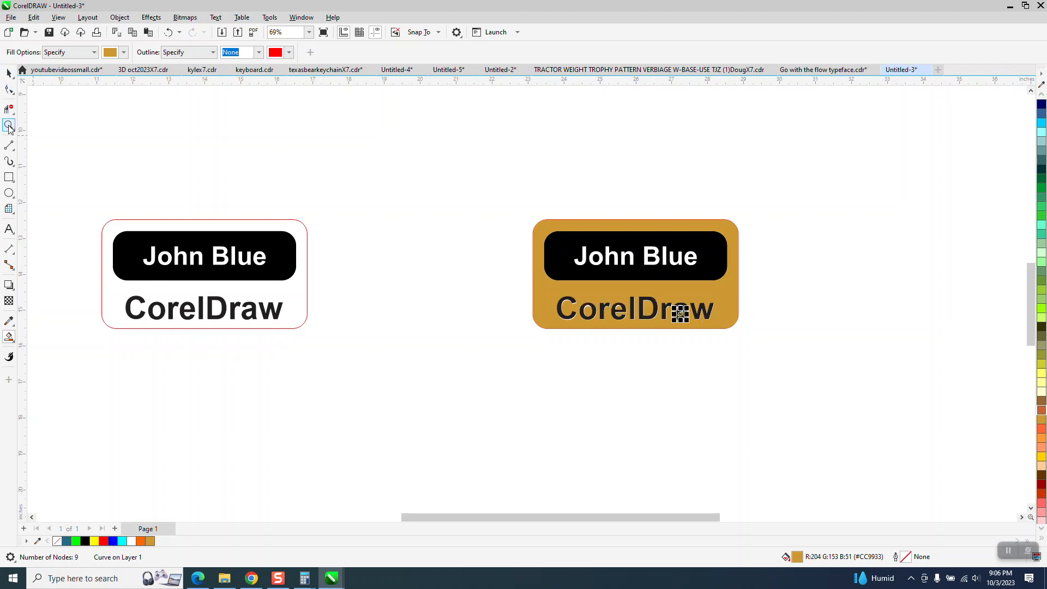
pyautogui.click(9, 126)
pyautogui.moveTo(482, 203); pyautogui.dragTo(846, 400)
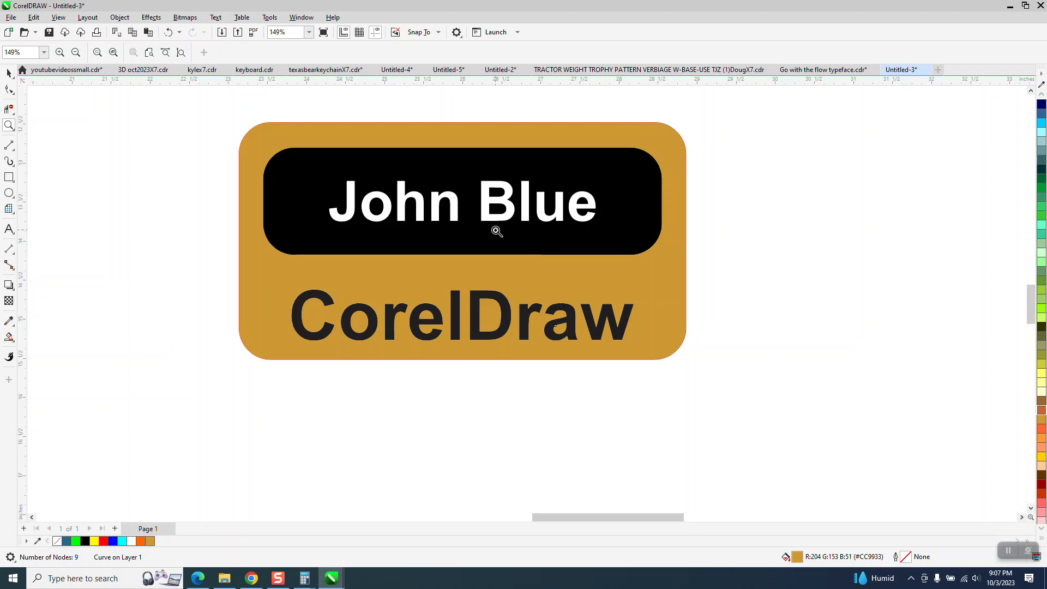
pyautogui.scroll(-2, 495, 227)
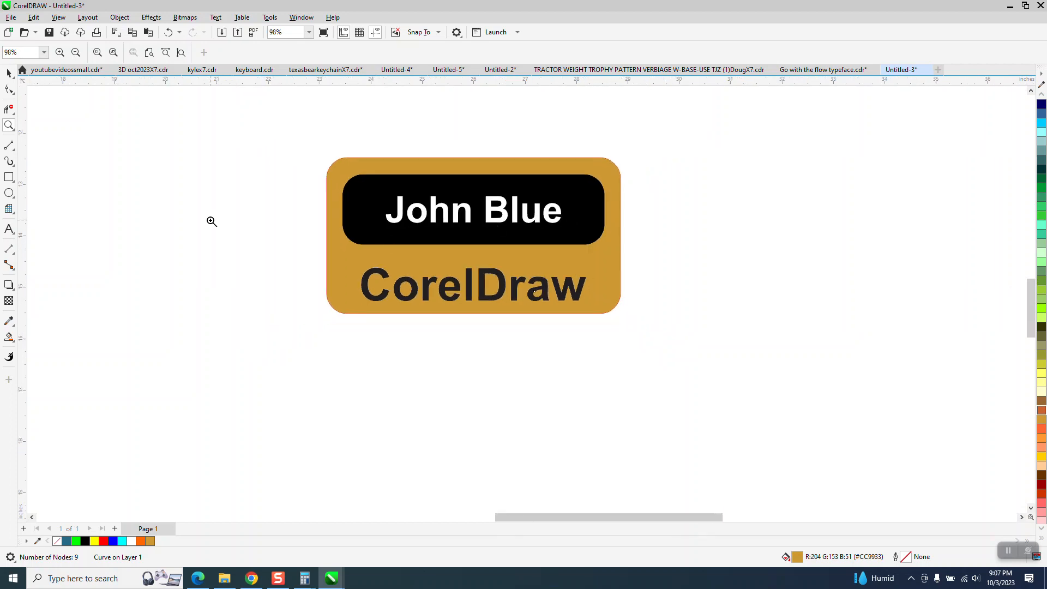
pyautogui.click(8, 178)
pyautogui.moveTo(256, 140); pyautogui.dragTo(716, 399)
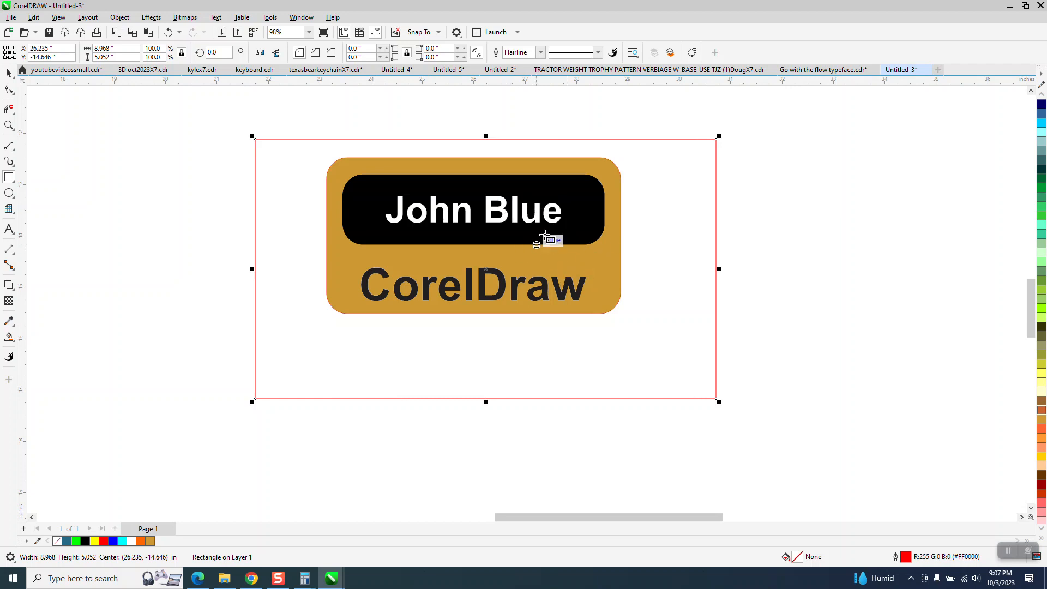
pyautogui.press('Delete')
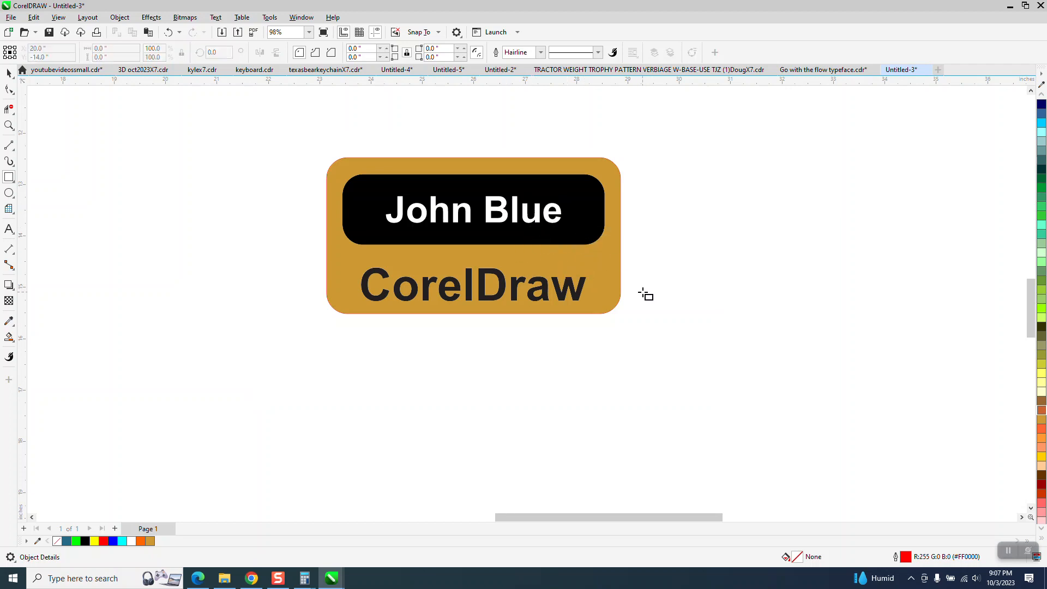
# Smart Fill every letter of the see-through name in the second badge's black panel with the gold colour.
pyautogui.click(9, 337)
pyautogui.click(9, 126)
pyautogui.moveTo(345, 171); pyautogui.dragTo(474, 238)
pyautogui.click(9, 337)
pyautogui.click(208, 221)
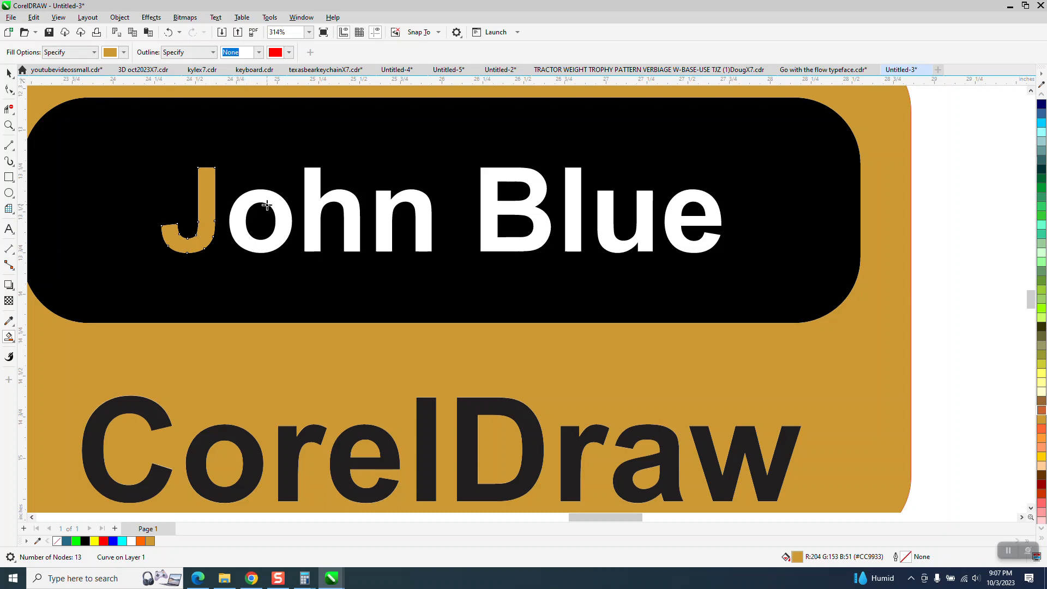
pyautogui.click(284, 206)
pyautogui.click(313, 204)
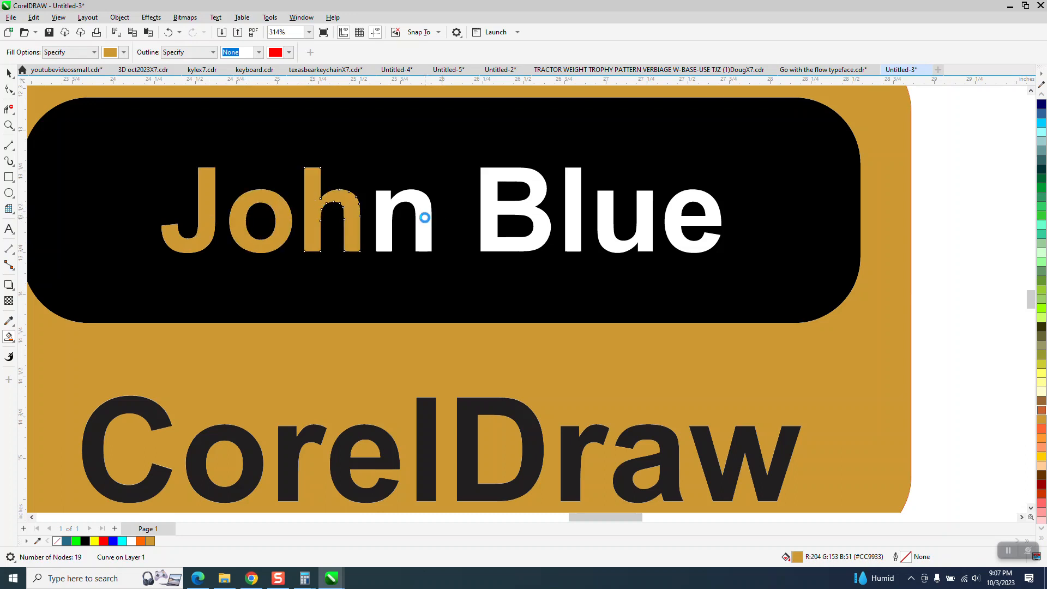
pyautogui.click(424, 217)
pyautogui.click(492, 214)
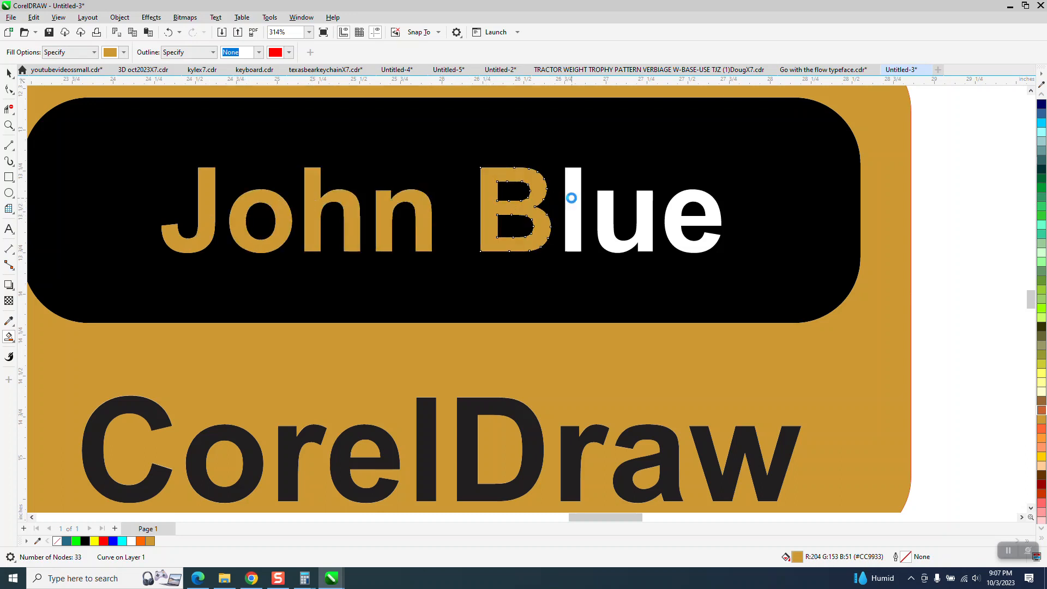
pyautogui.click(571, 198)
pyautogui.click(605, 211)
pyautogui.click(678, 221)
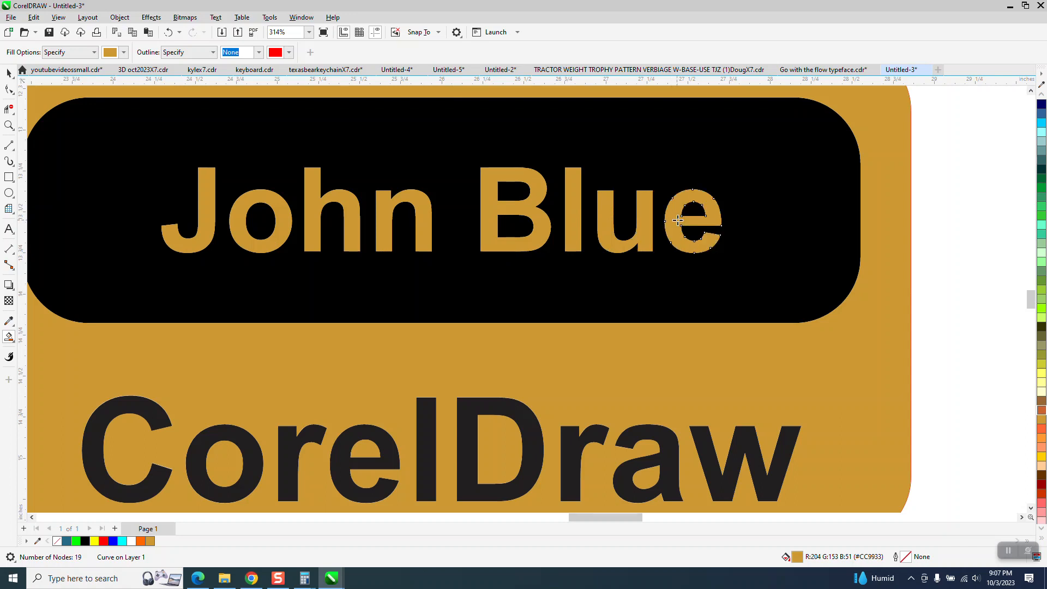
pyautogui.scroll(-2, 660, 233)
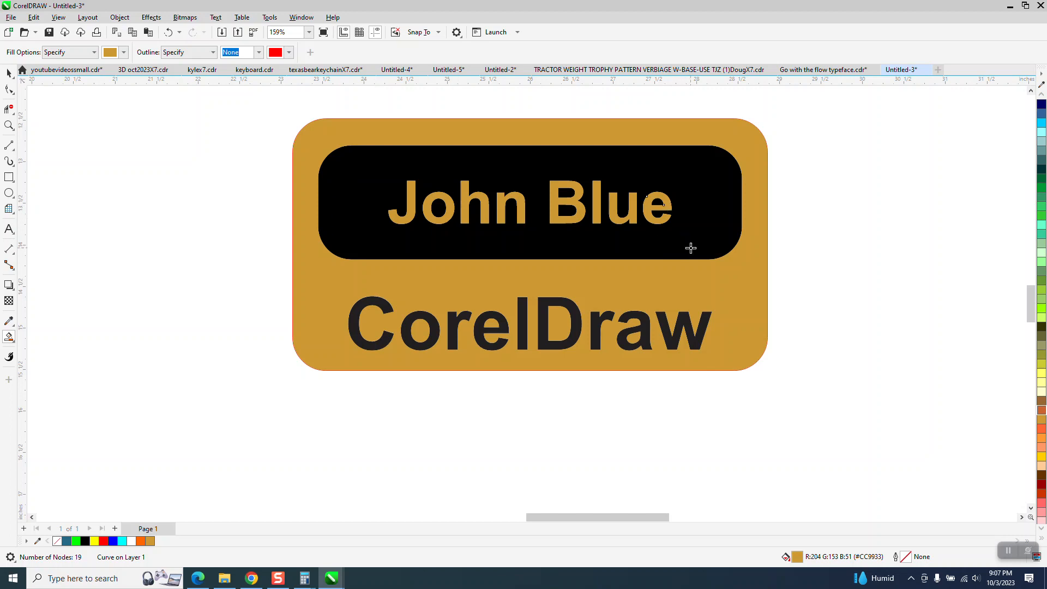
pyautogui.scroll(-5, 669, 254)
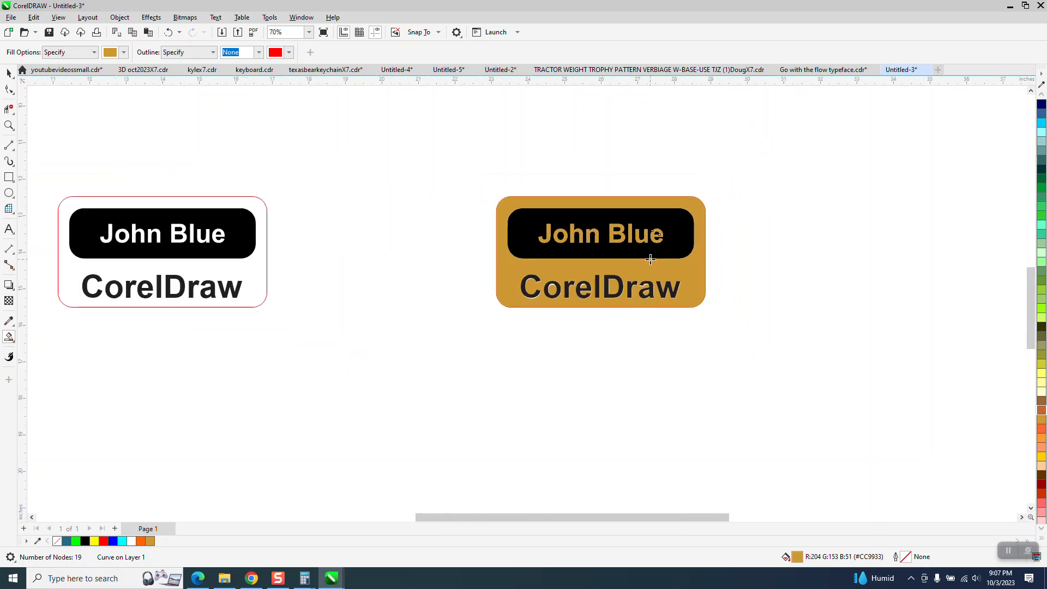
pyautogui.scroll(-1, 651, 259)
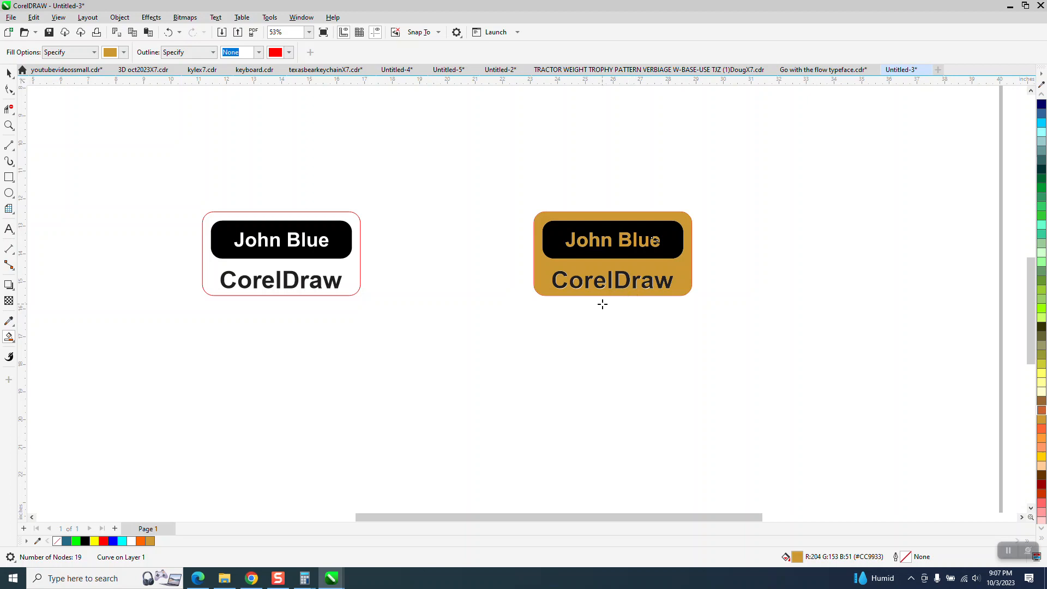